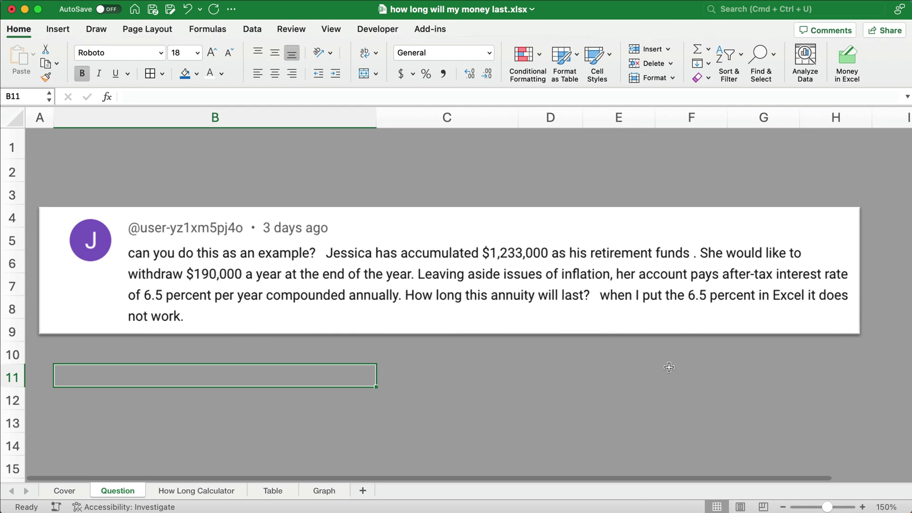
On the How Long Calculator sheet, enter 1 period per year and type 0 in the Annually column.
key("ctrl+Page_Down")
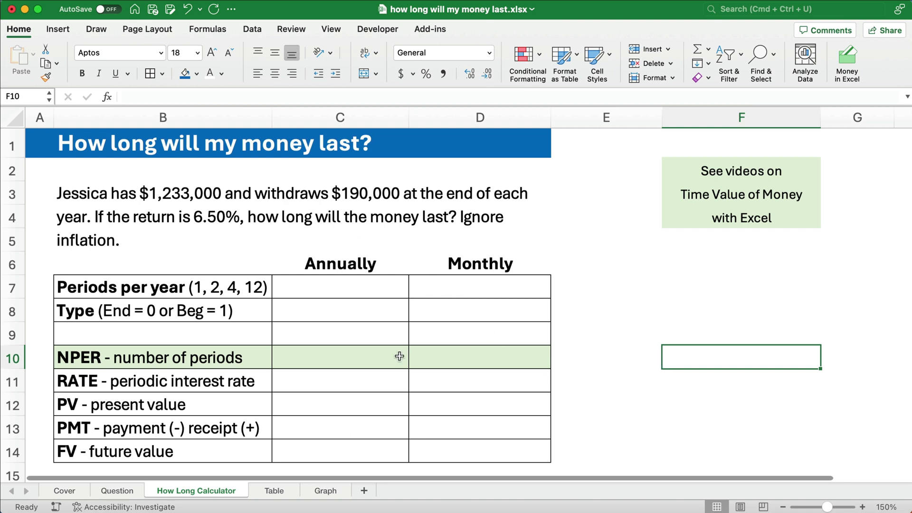
left_click(340, 289)
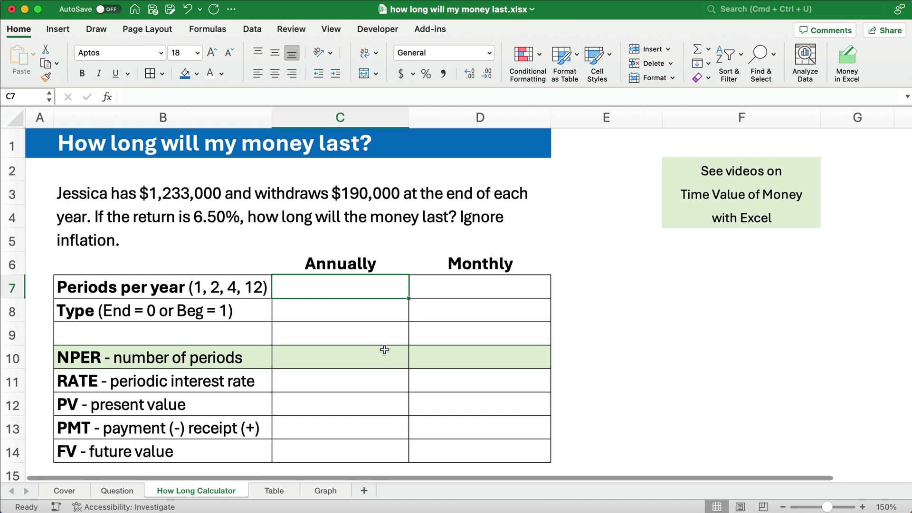
type("1")
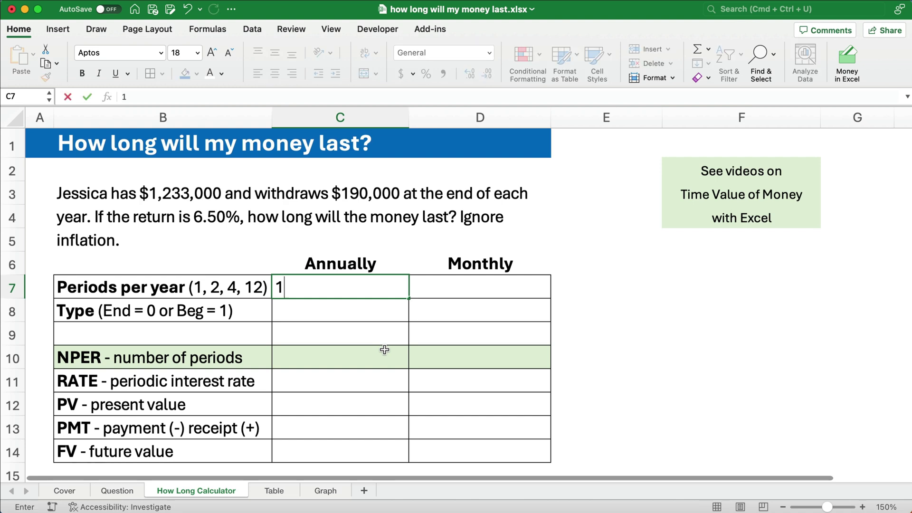
key("Return")
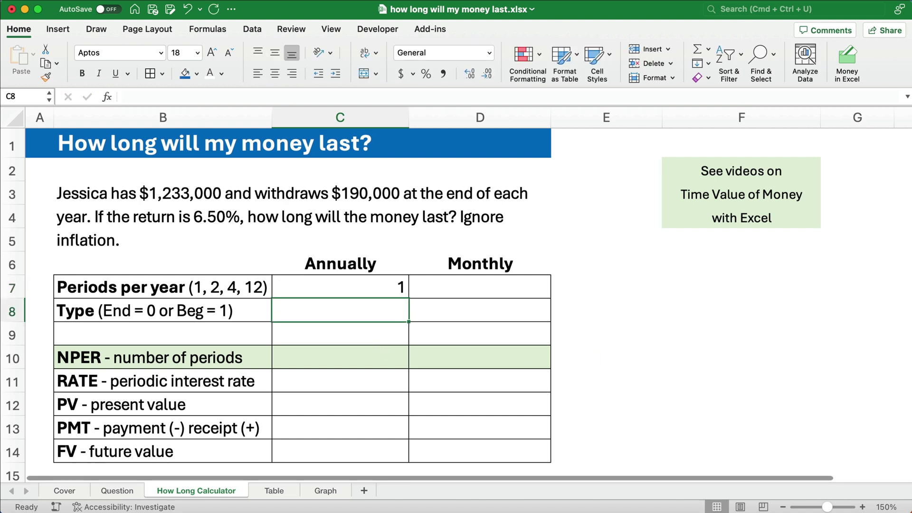
type("0")
key("Return")
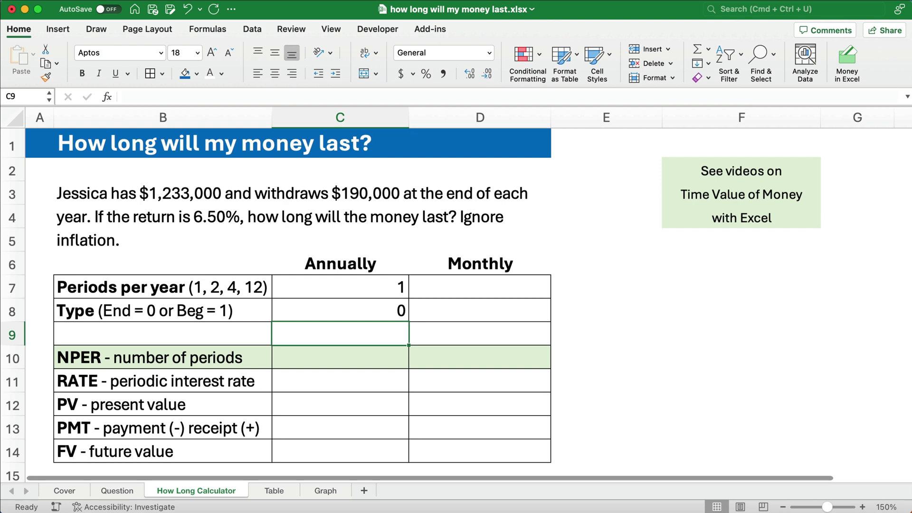
Enter a periodic interest rate of 6.50% in the Annually column.
left_click_drag(678, 169, 738, 212)
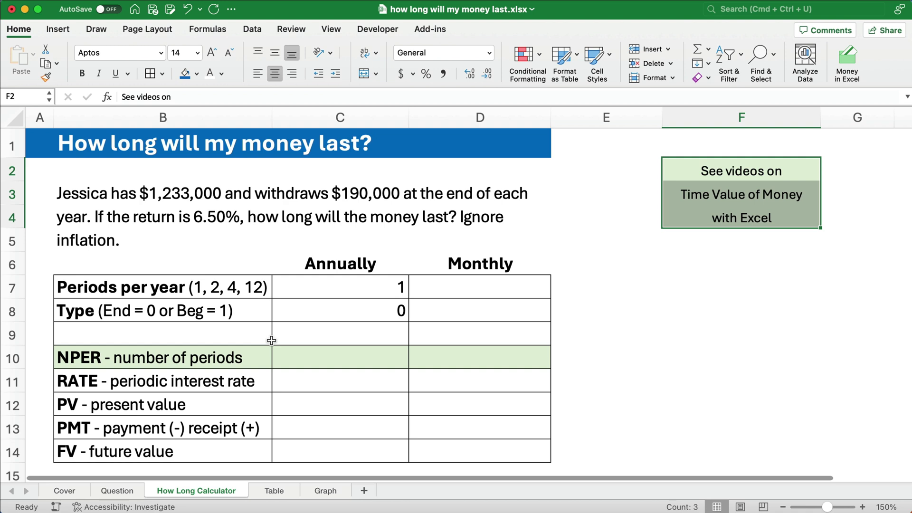
left_click(316, 355)
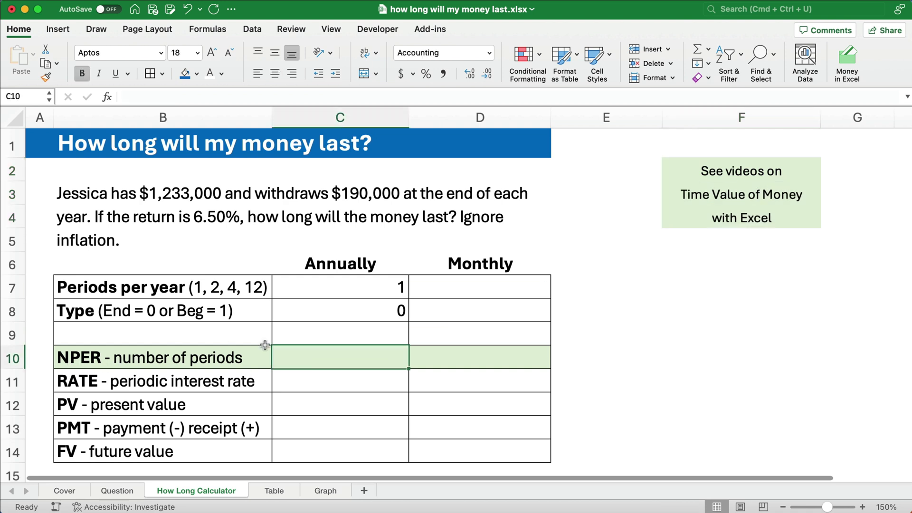
left_click(319, 375)
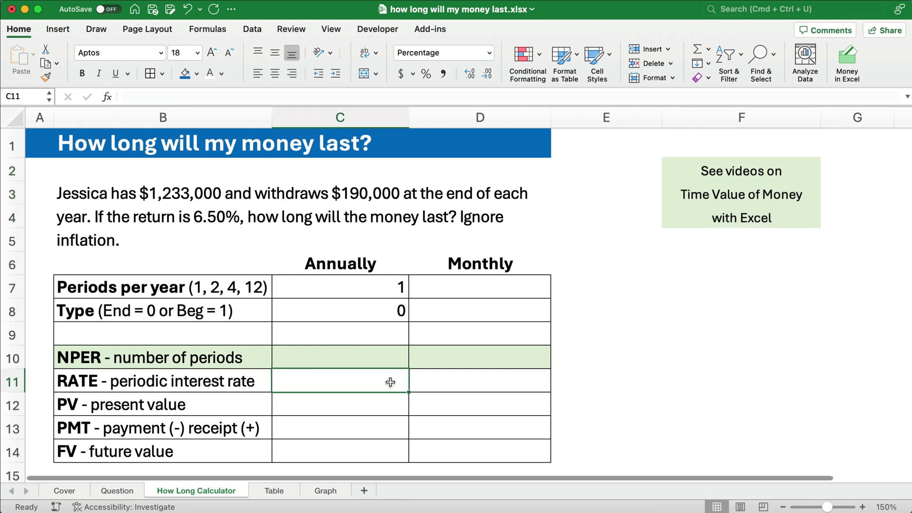
type("6.")
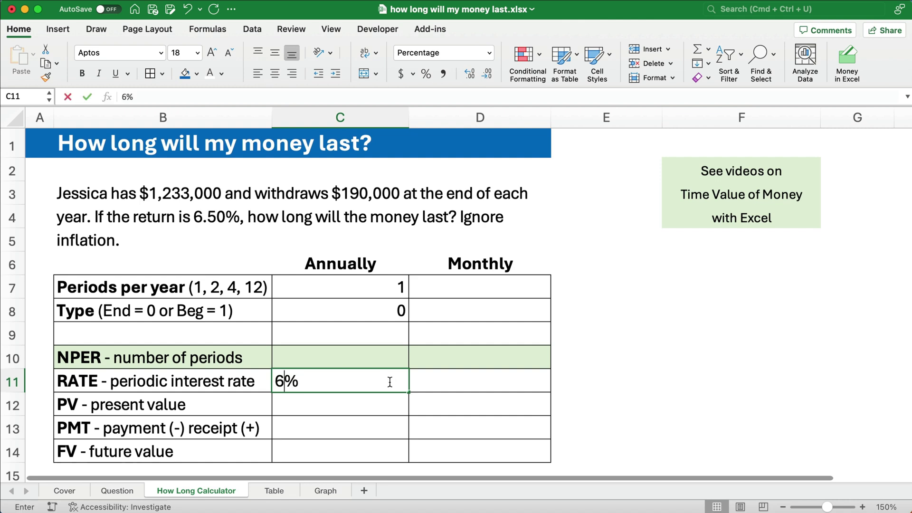
type("50")
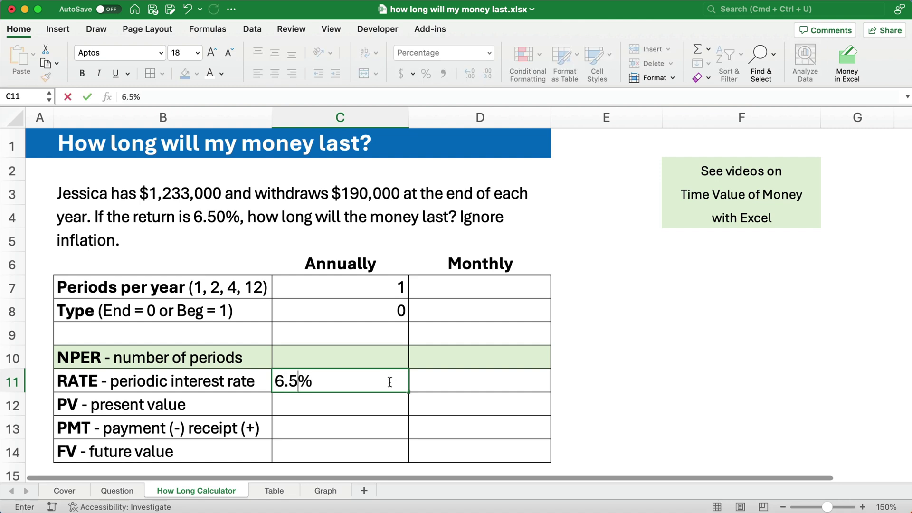
key("Return")
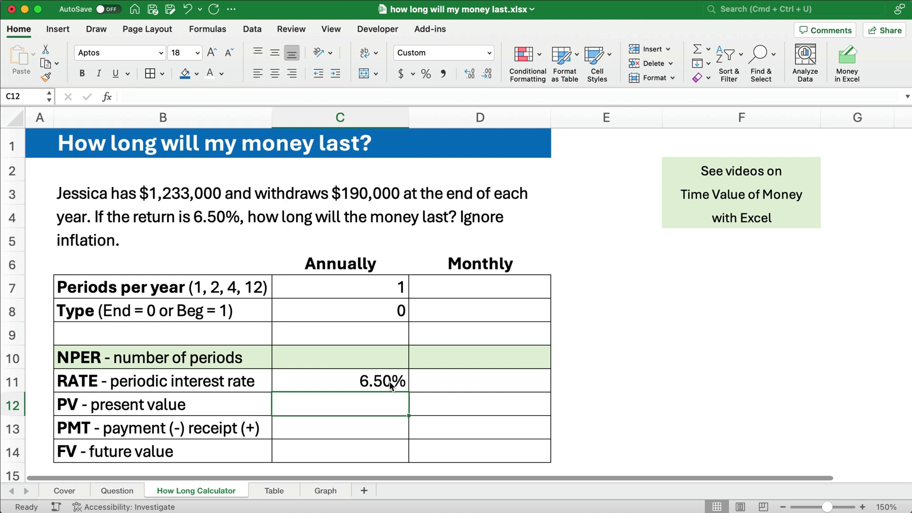
Enter the Annually column's present value as -1233000.
type("-123")
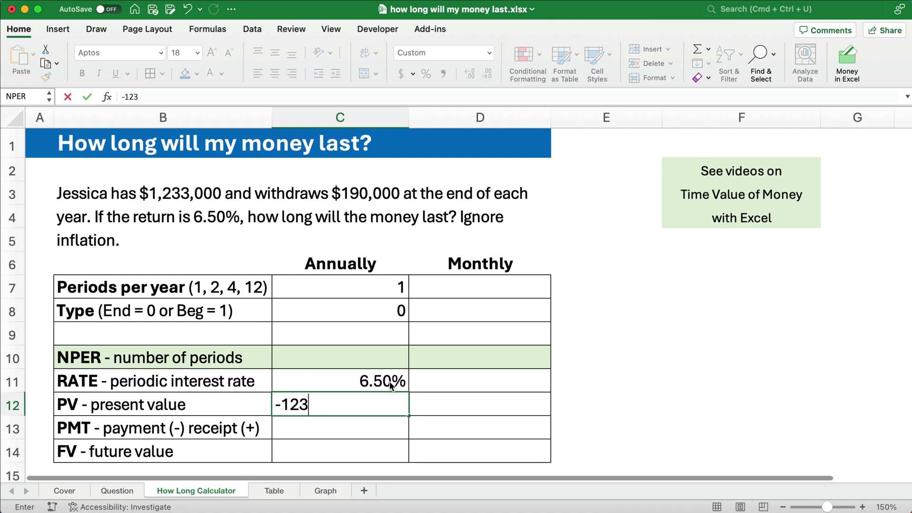
type("3000")
key("Return")
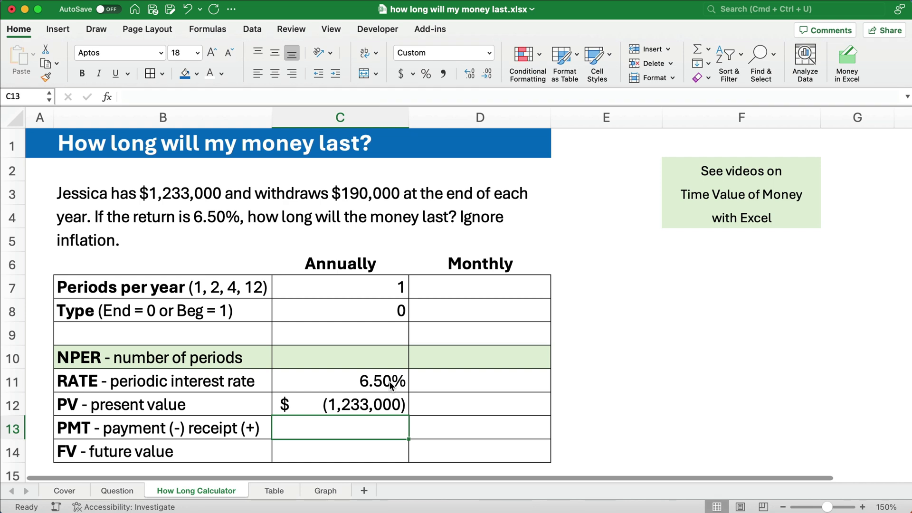
Enter a payment of 190000 and a future value of 0 in the Annually column.
type("190000")
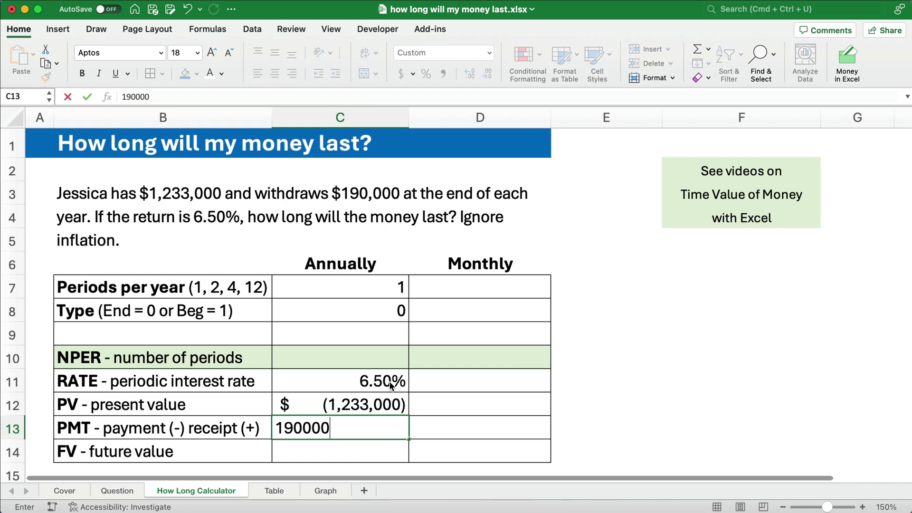
key("Return")
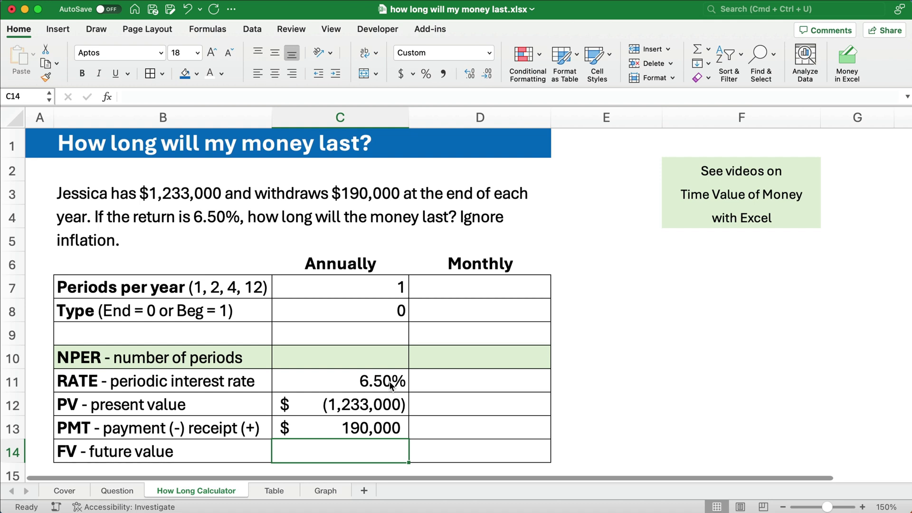
type("0")
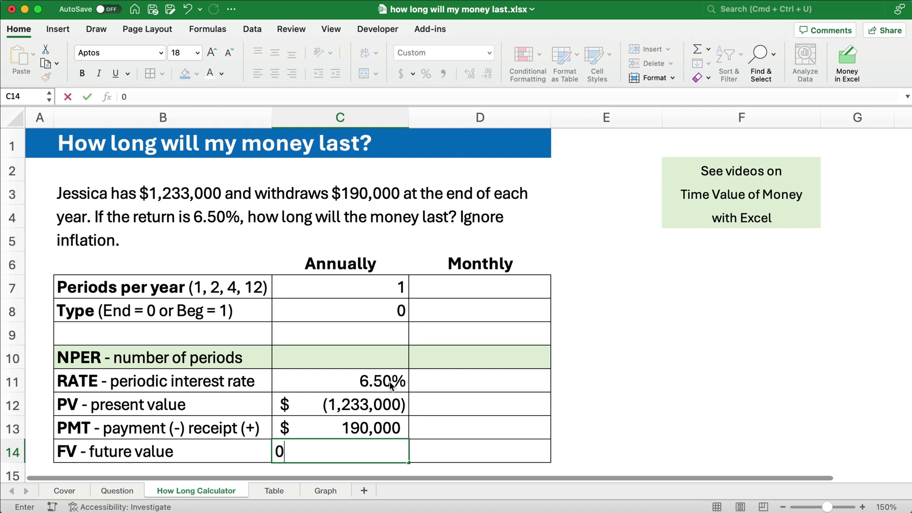
key("shift+Return")
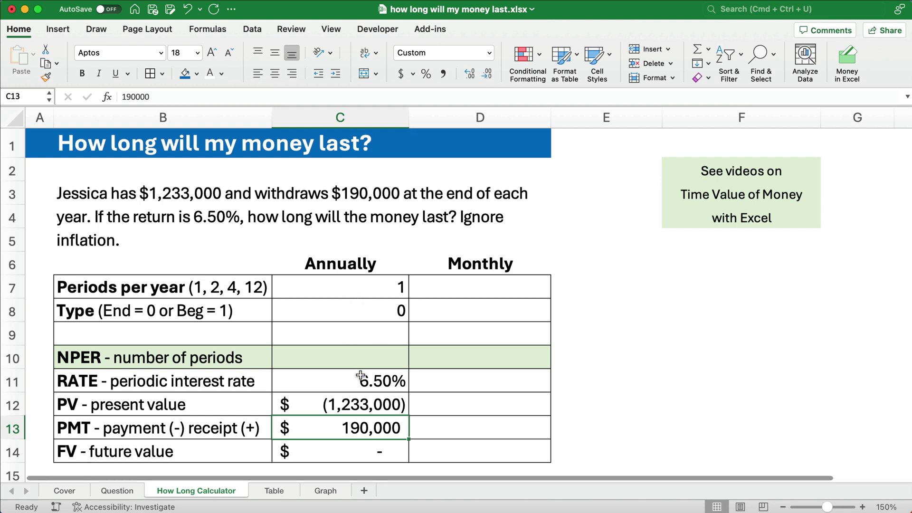
Find the NPER function in the Formula Builder and insert it in cell C10 for the annual number of periods.
left_click(356, 357)
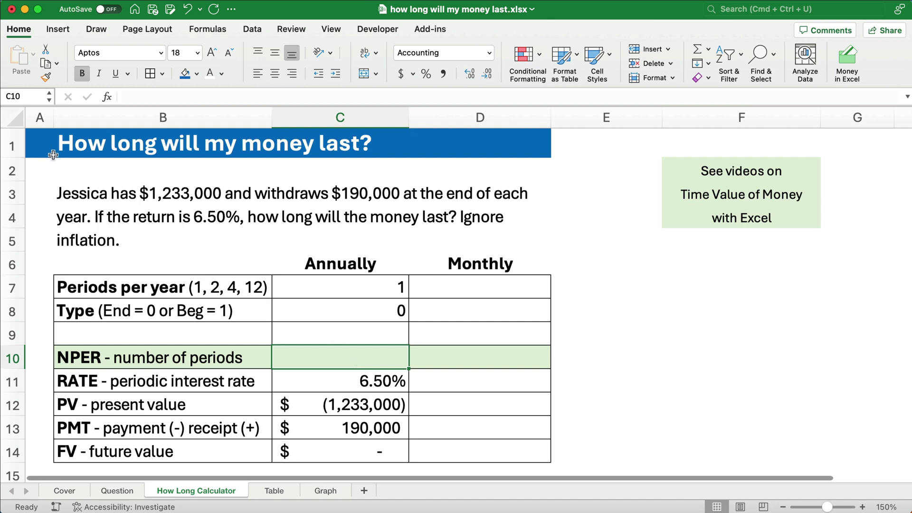
left_click(109, 96)
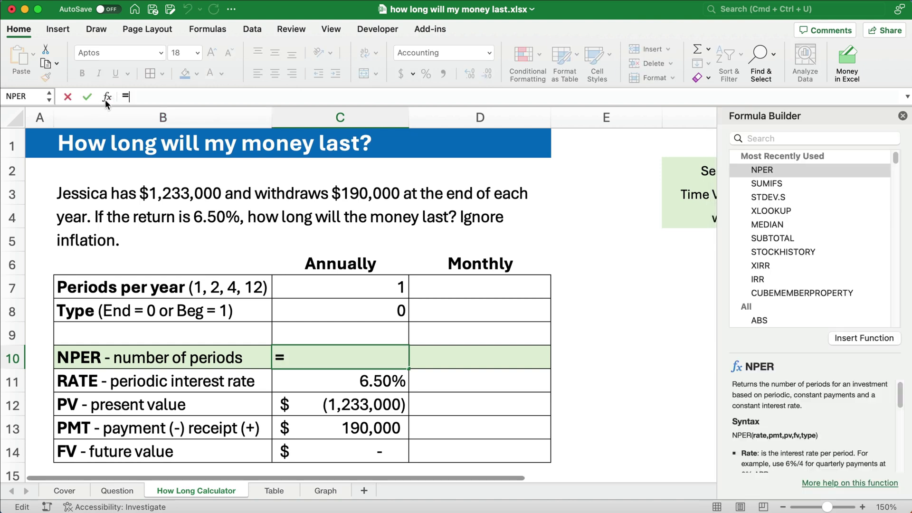
left_click(780, 172)
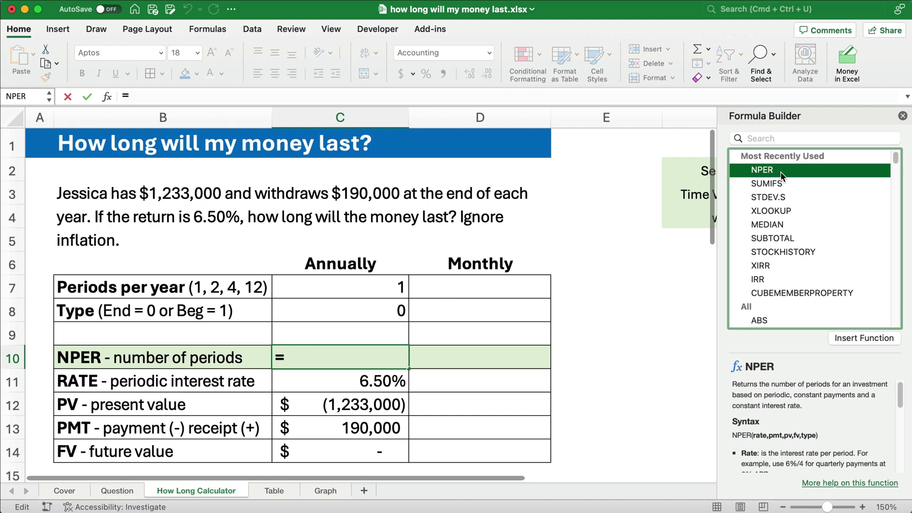
left_click(775, 137)
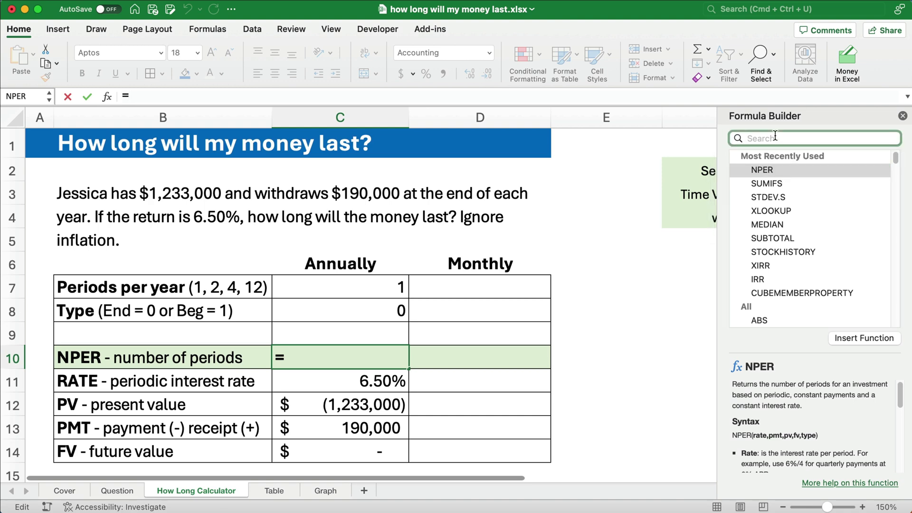
type("nper")
double_click(772, 169)
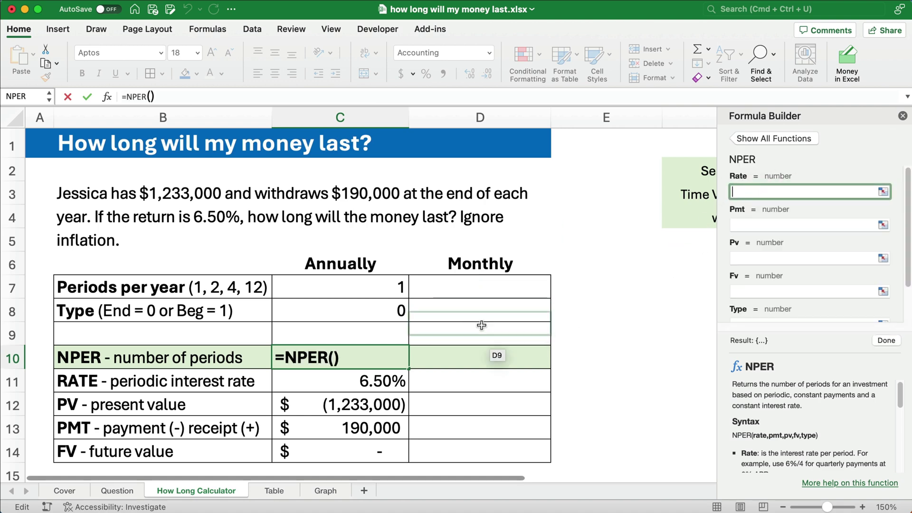
Set the NPER function's Rate argument to C11/C7 and its Pmt argument to C13.
left_click(378, 383)
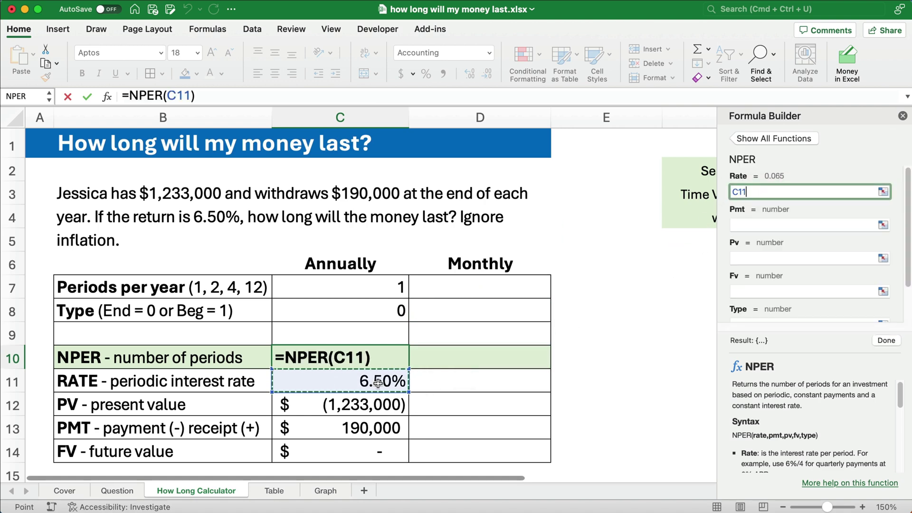
type("/")
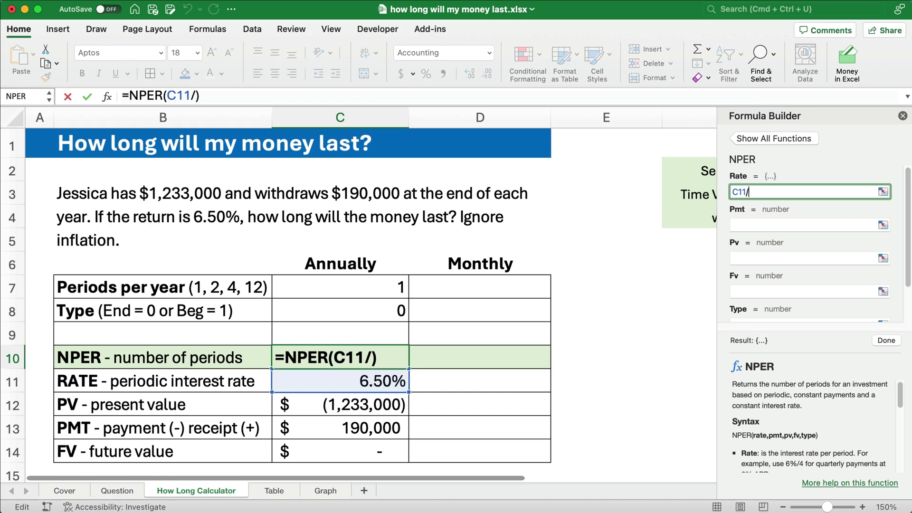
left_click(373, 288)
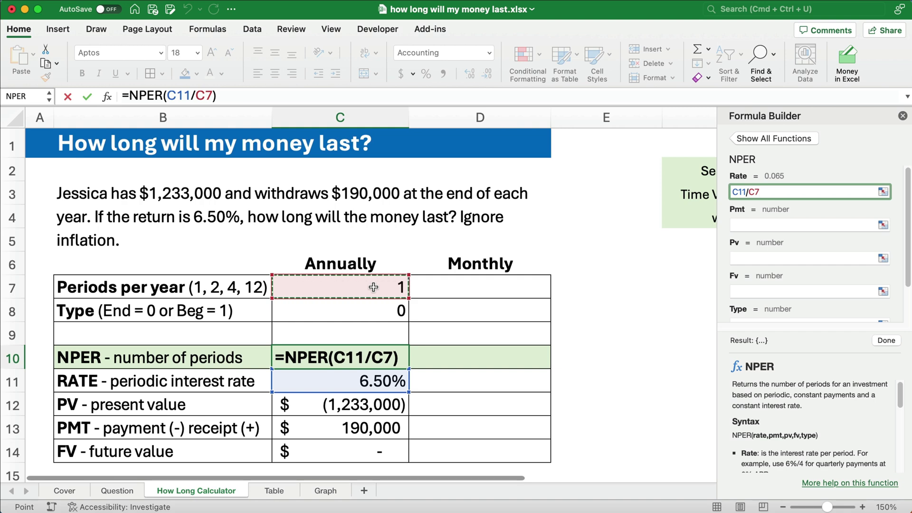
left_click(755, 225)
left_click(354, 429)
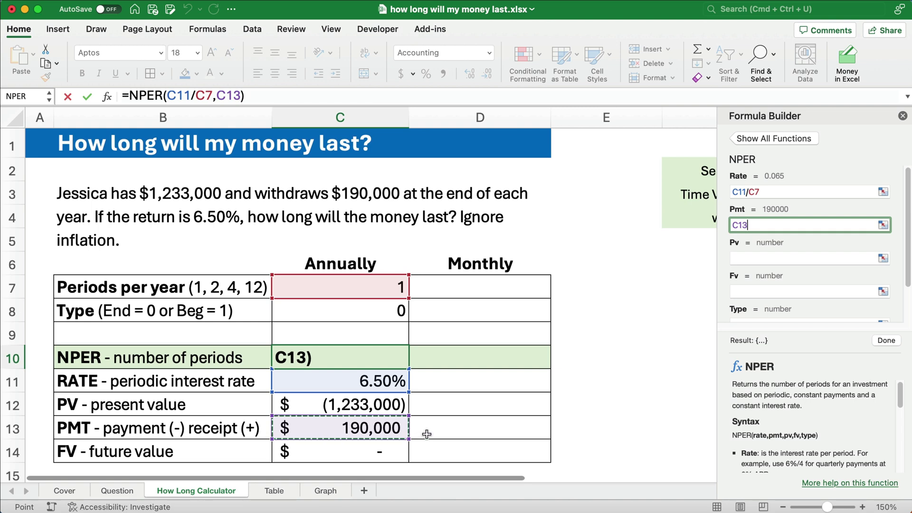
Set the NPER function's Pv argument to C12 and its Fv argument to C14.
left_click(743, 257)
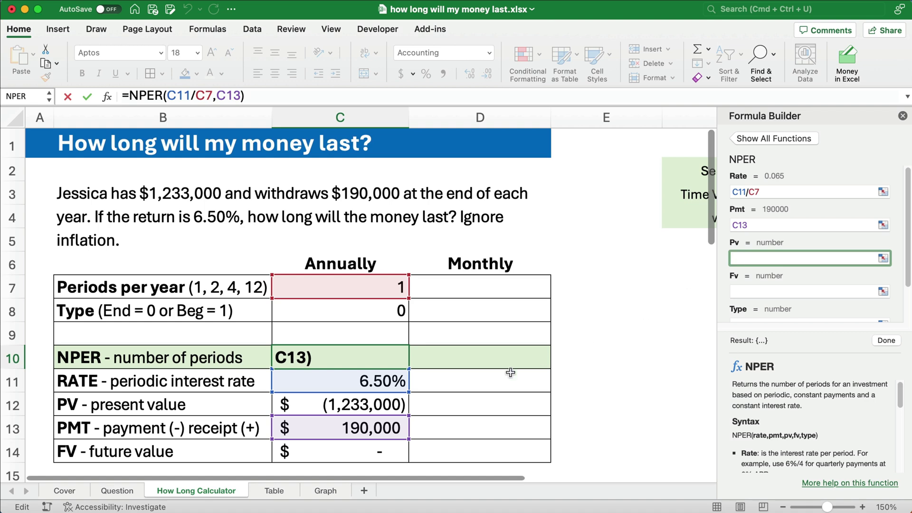
left_click(356, 404)
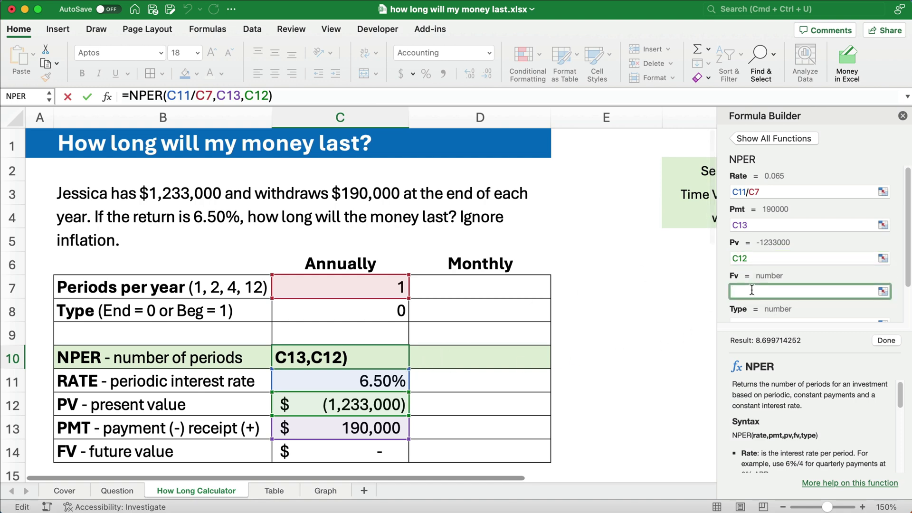
left_click(392, 452)
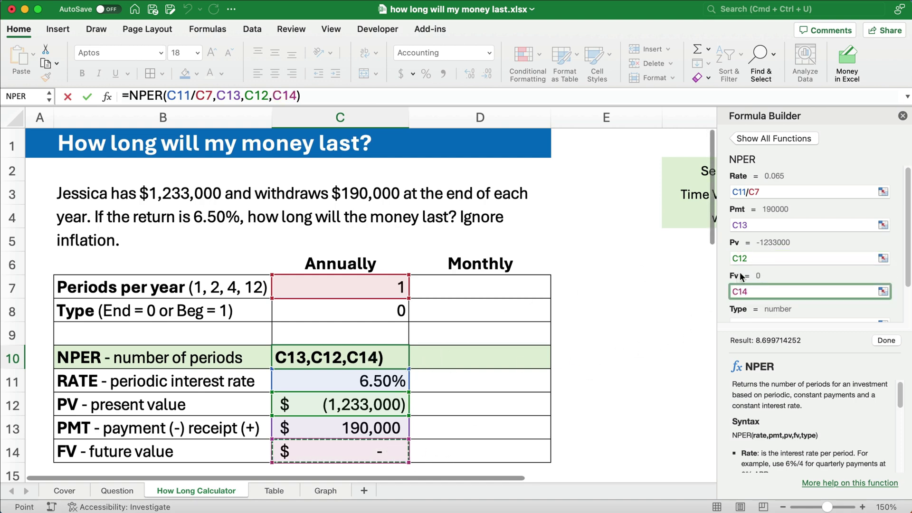
Set the NPER function's Type argument to C8, complete the formula and close the Formula Builder.
scroll(807, 261, "down", 1)
left_click(757, 303)
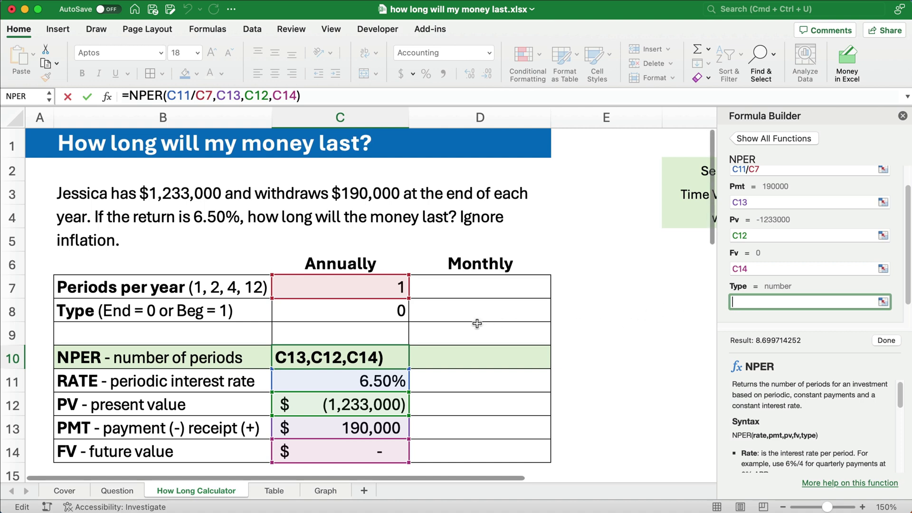
left_click(381, 315)
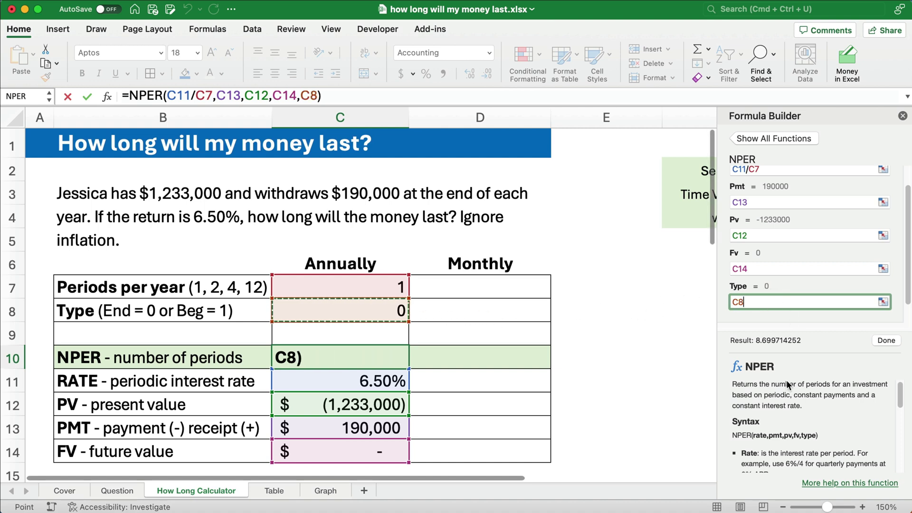
scroll(802, 408, "down", 5)
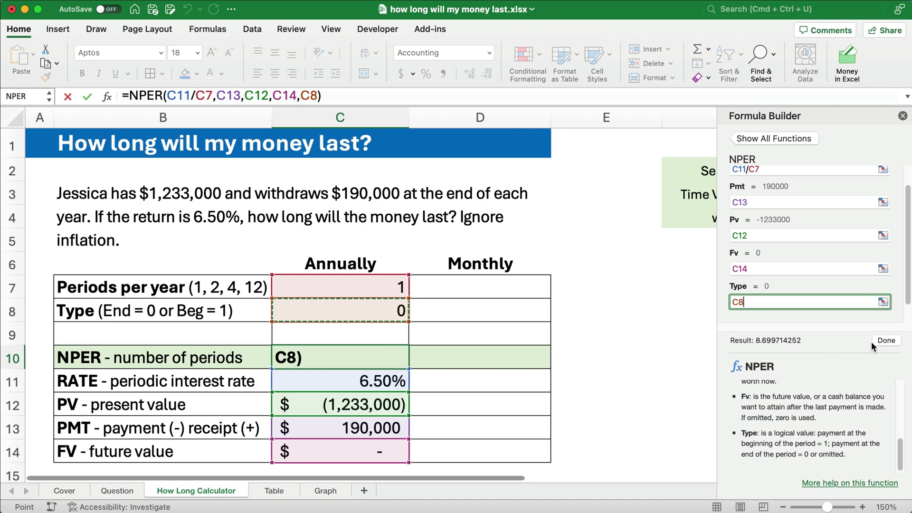
left_click(884, 340)
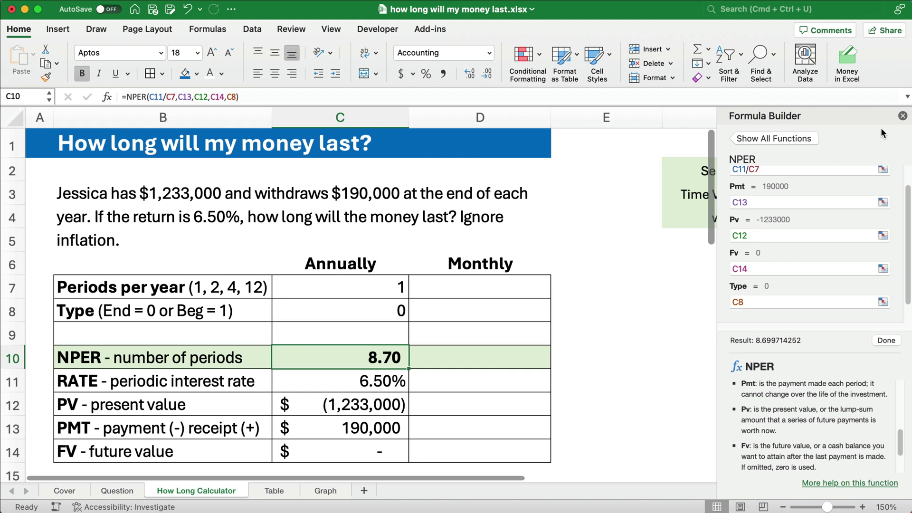
left_click(901, 116)
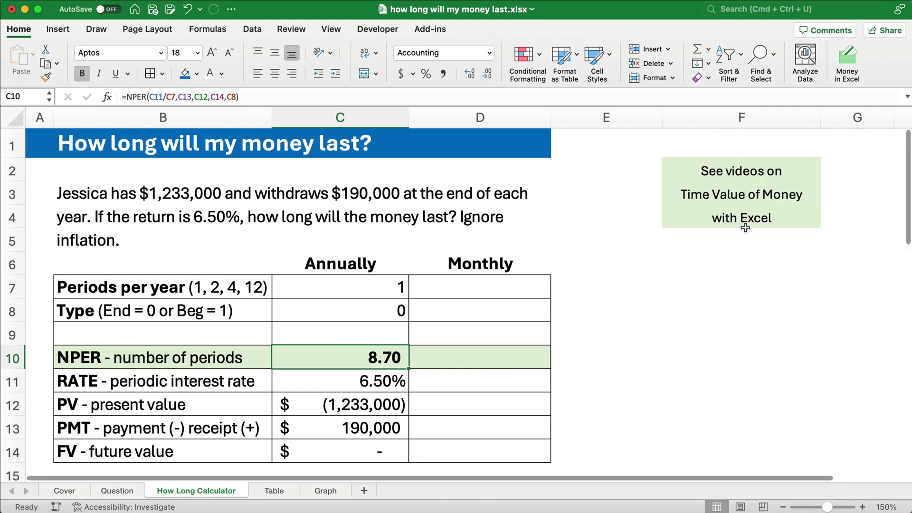
left_click(376, 424)
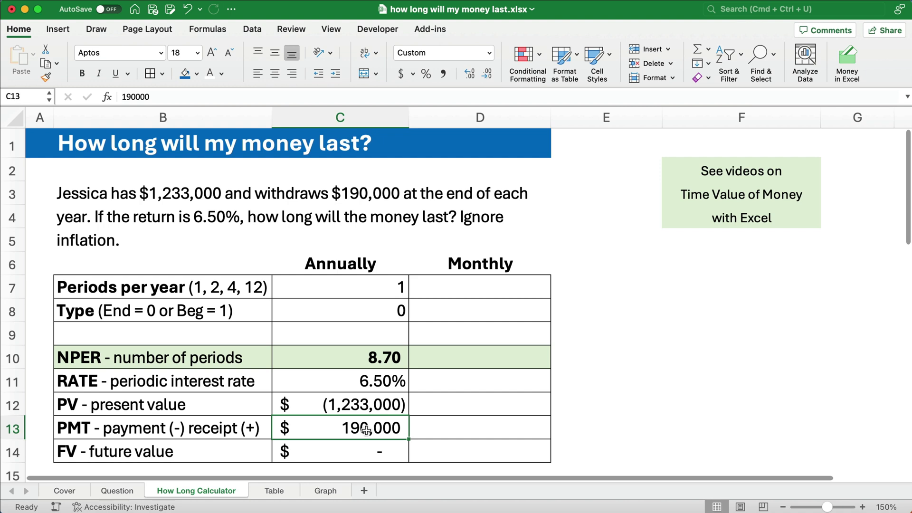
Try annual withdrawals of 180,000 and 150,000 in the PMT cell C13, and restore the value to 190,000.
type("180000")
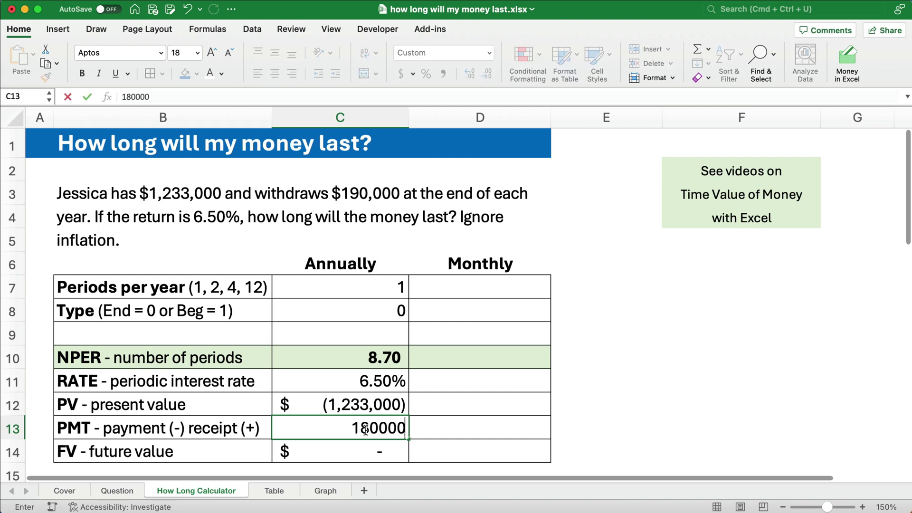
key("Return")
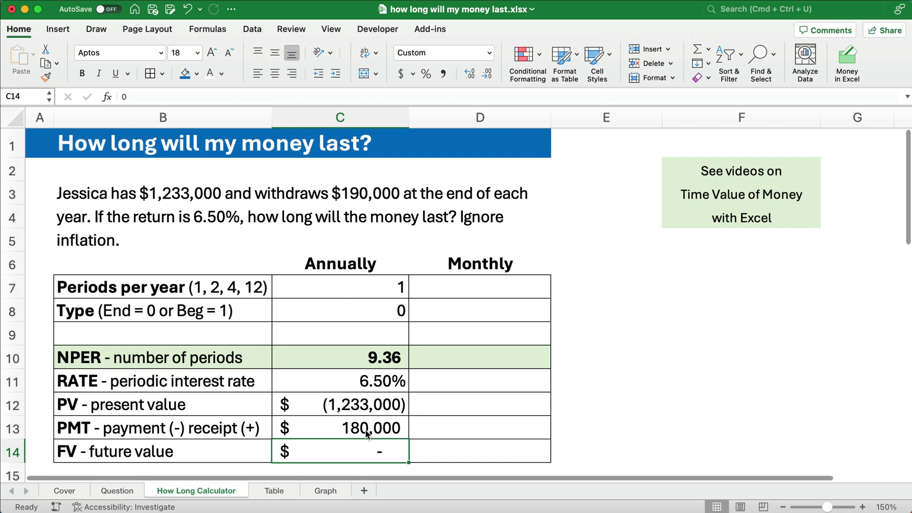
left_click(367, 433)
type("150000")
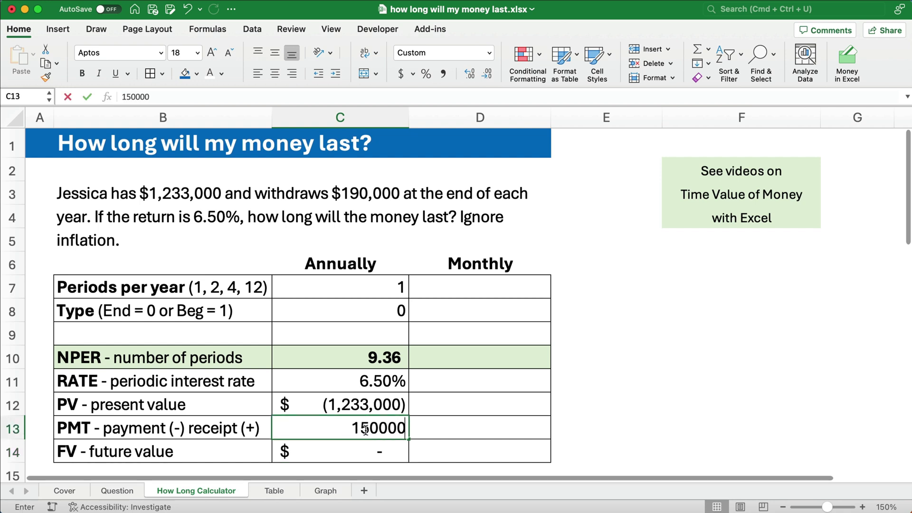
key("Return")
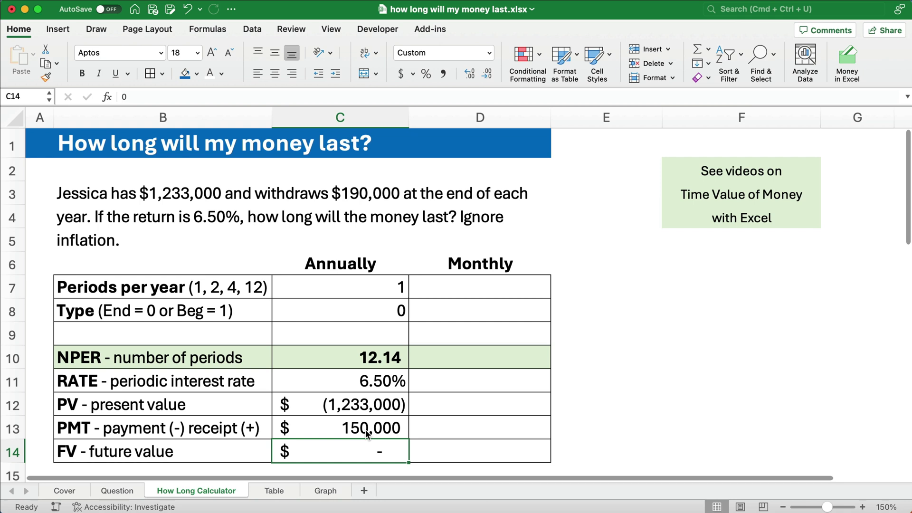
left_click(367, 433)
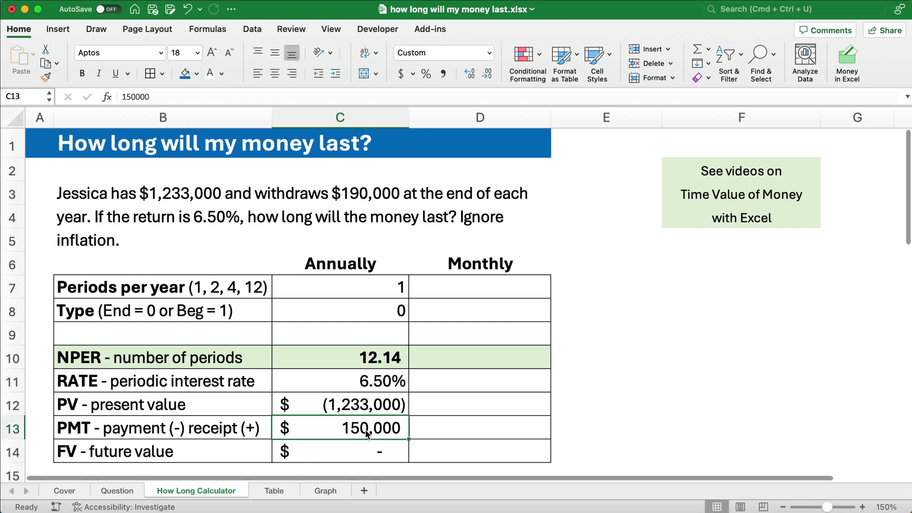
type("190000")
key("Return")
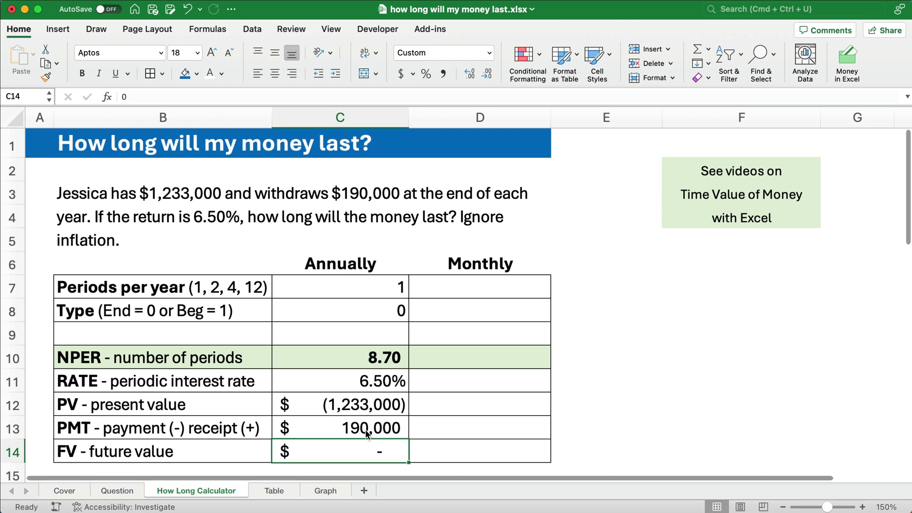
Review the yearly savings on the Table sheet and the Savings chart on the Graph sheet, and return to the How Long Calculator sheet.
left_click(276, 491)
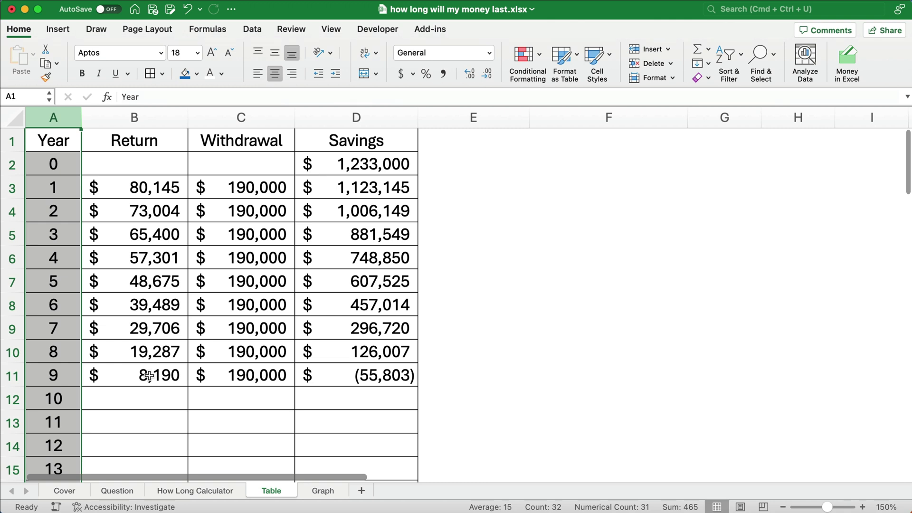
left_click(321, 491)
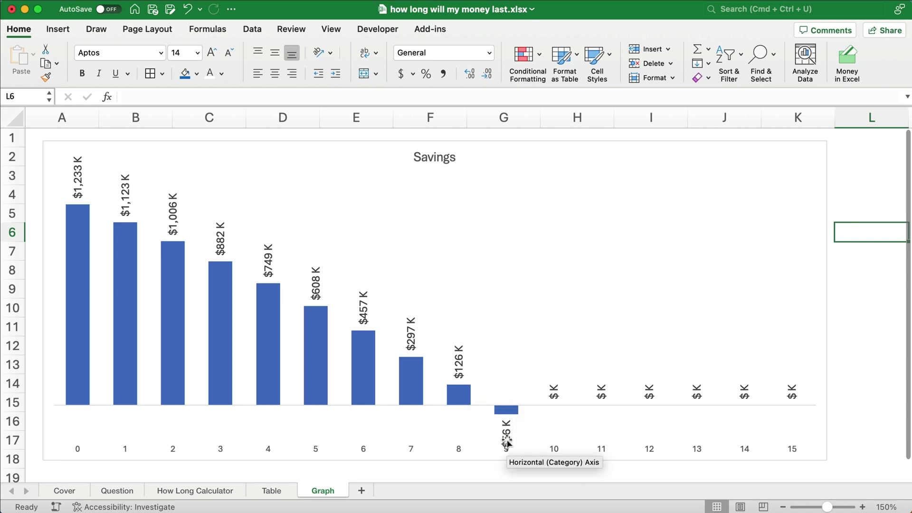
left_click(195, 491)
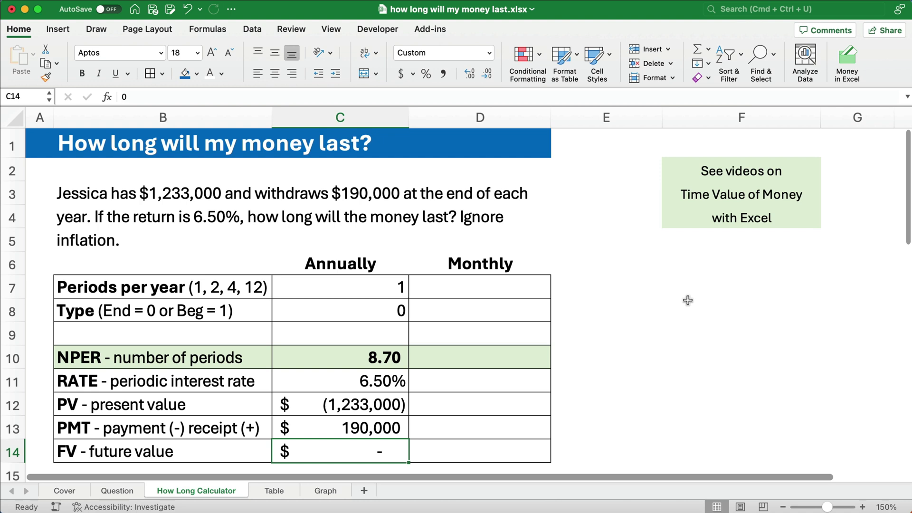
Fill in the Monthly column with 12 periods per year in D7 and payment type 0 in D8.
left_click(477, 288)
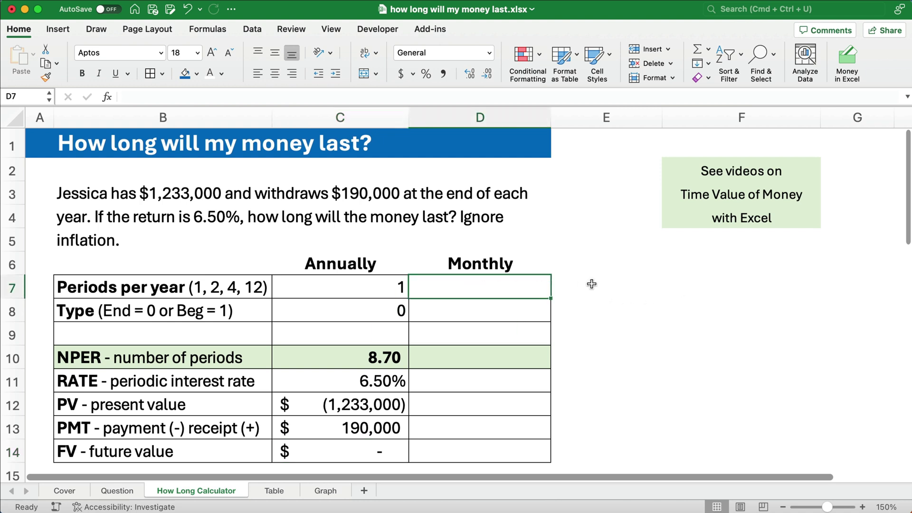
type("12")
key("Return")
type("0")
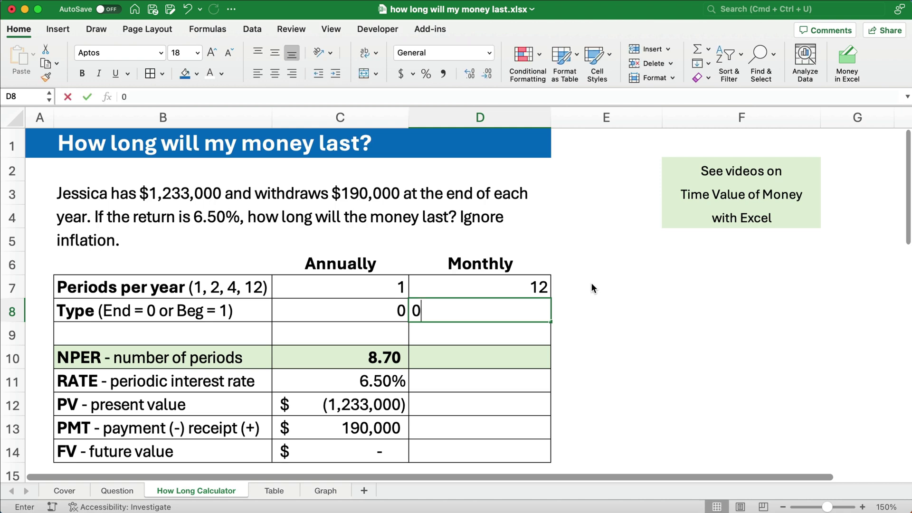
key("Return")
key("Return")
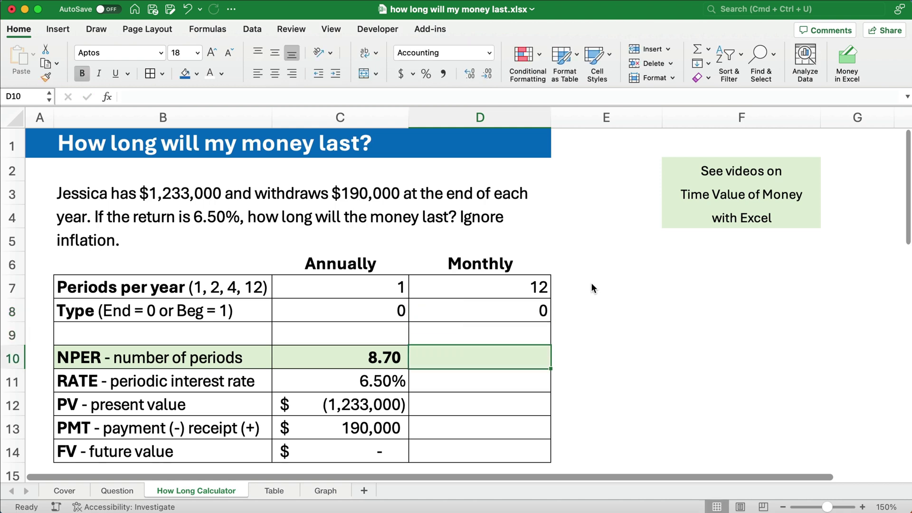
Calculate the monthly PMT in cell D13 with the formula =C13/D7.
left_click(470, 429)
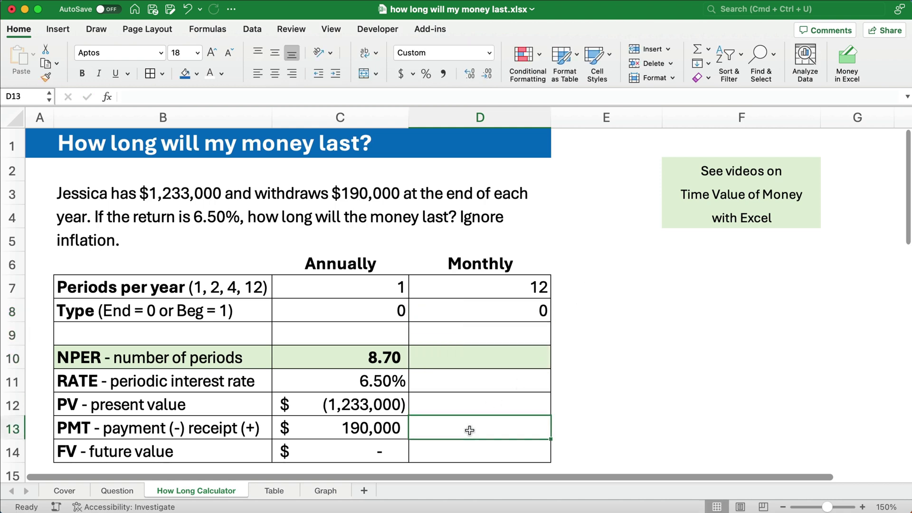
type("=")
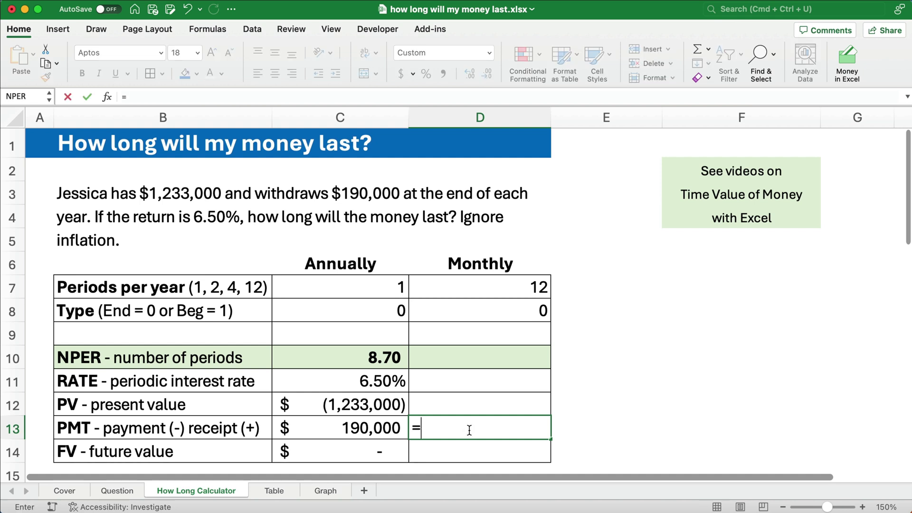
key("Left")
type("/")
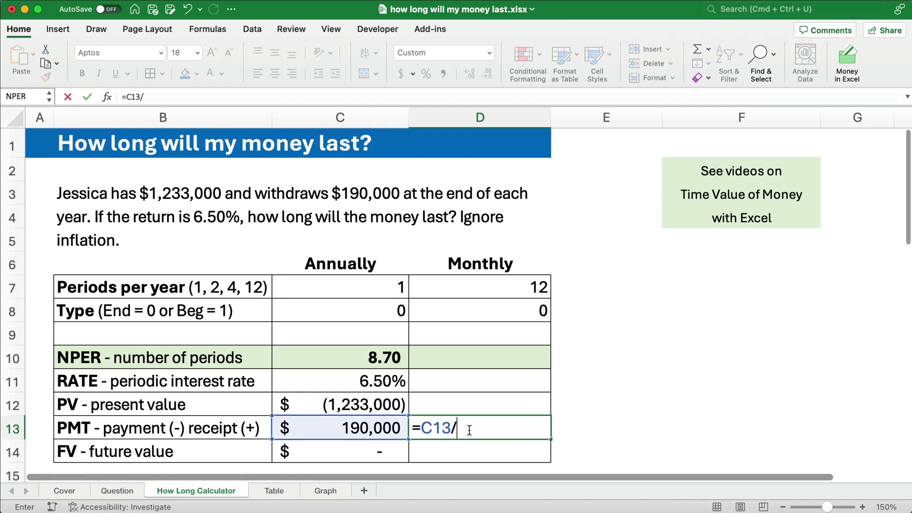
left_click(516, 288)
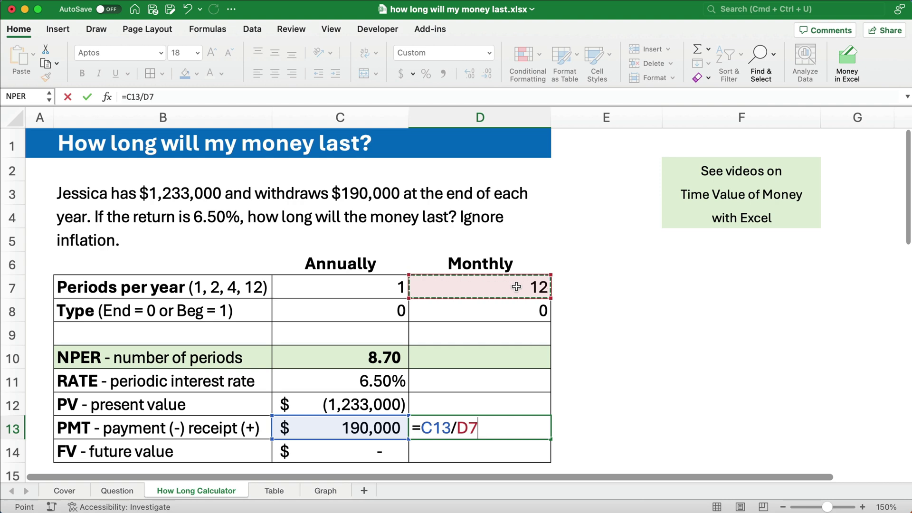
key("Return")
key("Up")
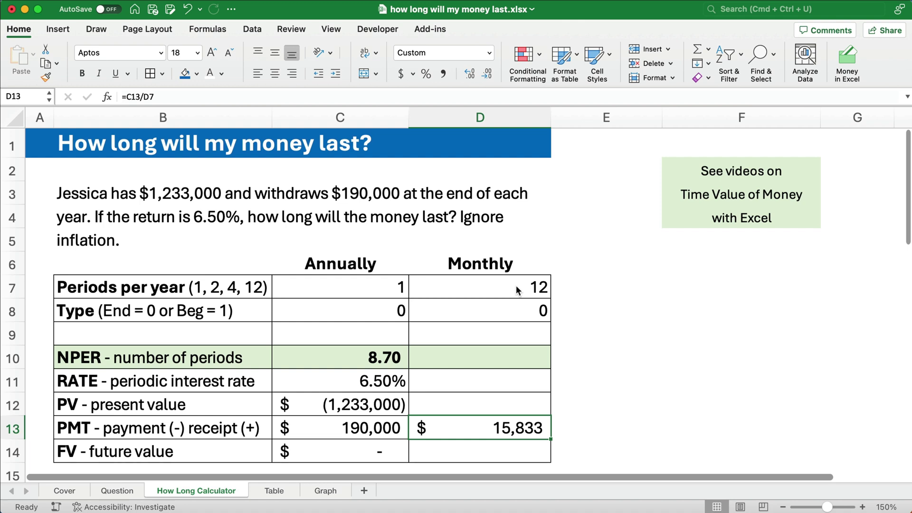
Calculate the monthly periodic interest rate in cell D11 with the formula =C11/D7.
left_click(481, 385)
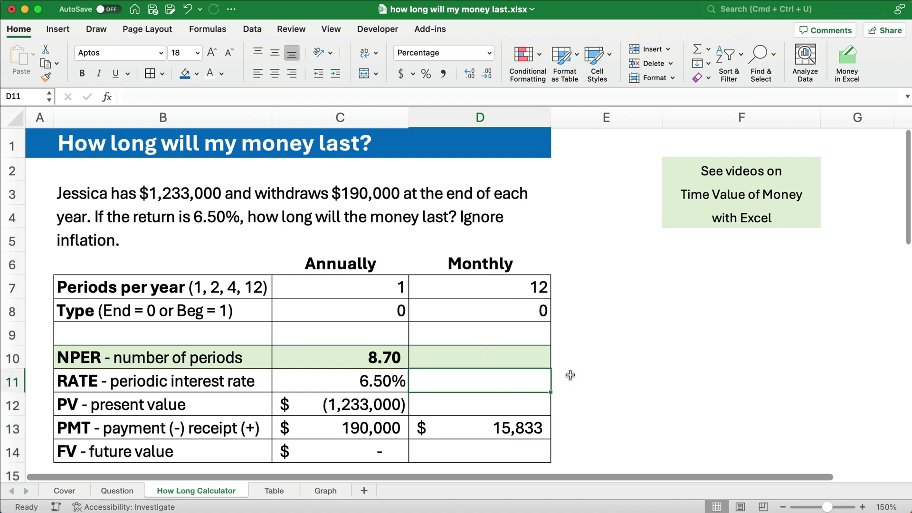
type("=")
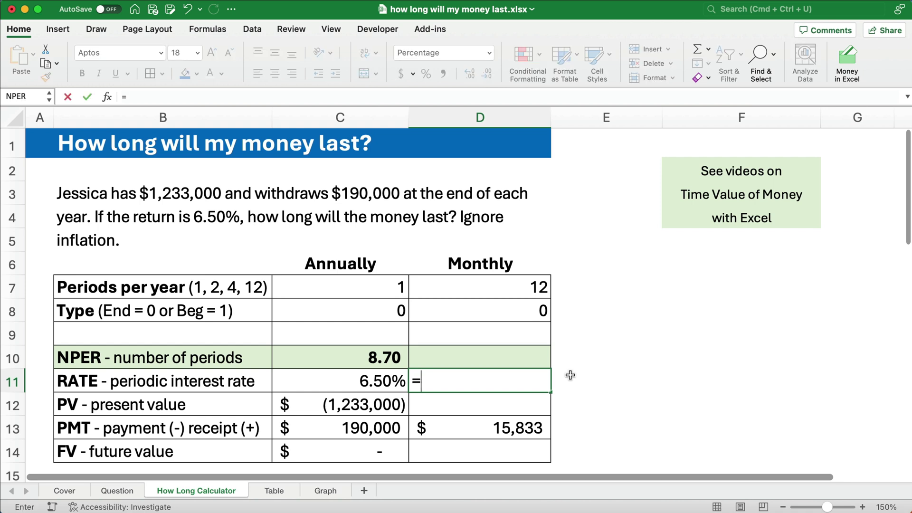
key("Left")
type("/")
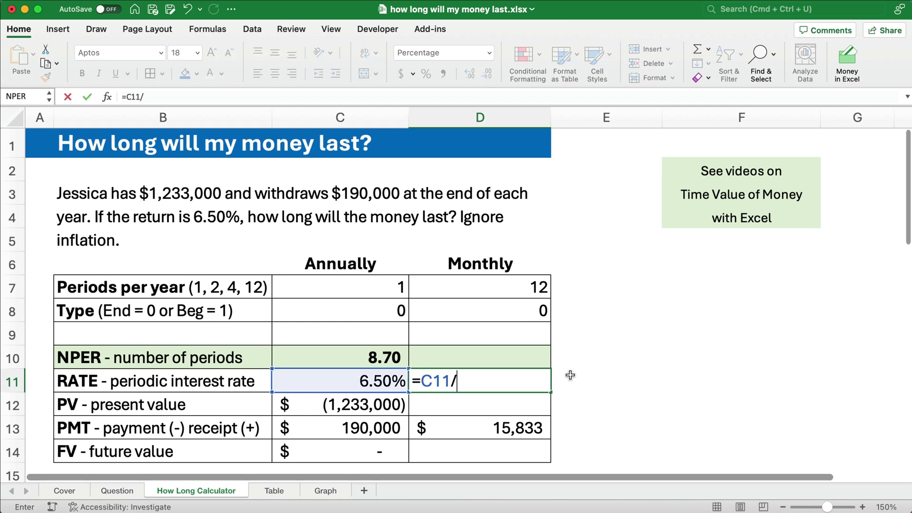
left_click(522, 285)
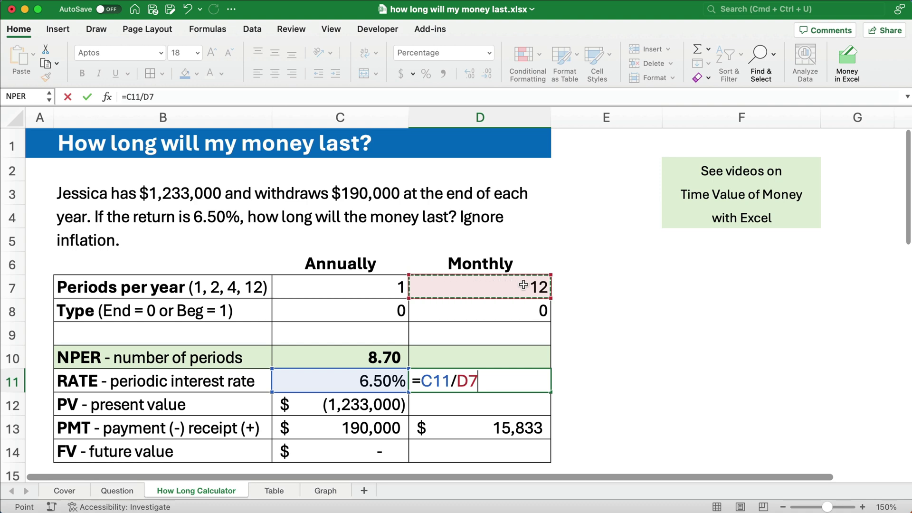
key("Return")
key("Up")
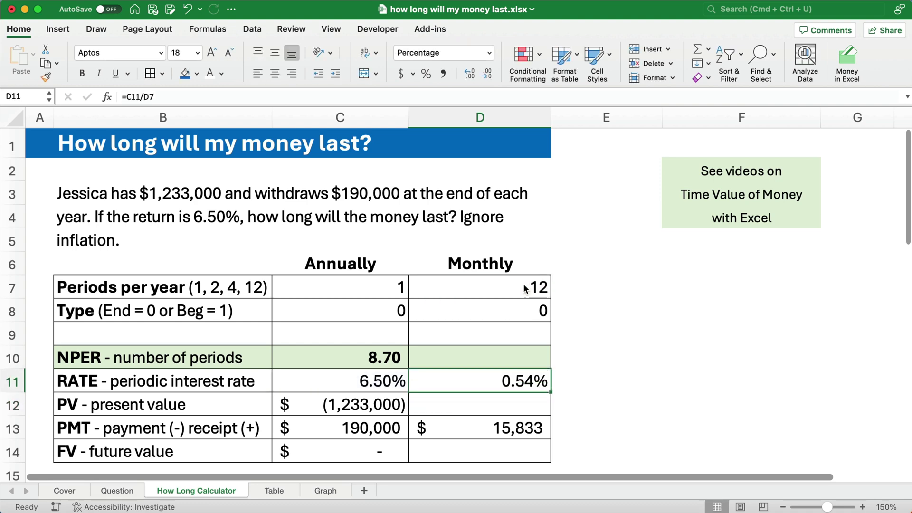
Link the monthly present value in D12 to C12 and the monthly future value in D14 to C14.
key("Down")
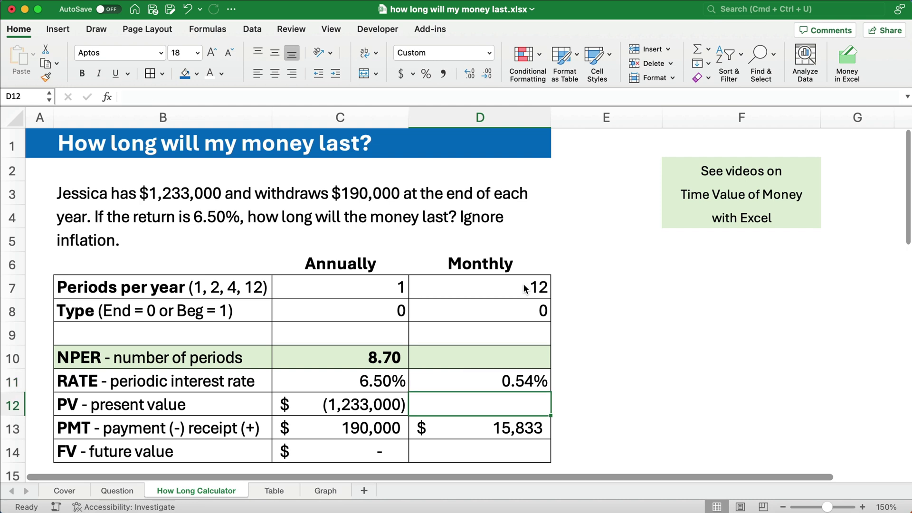
type("=")
key("Left")
key("Return")
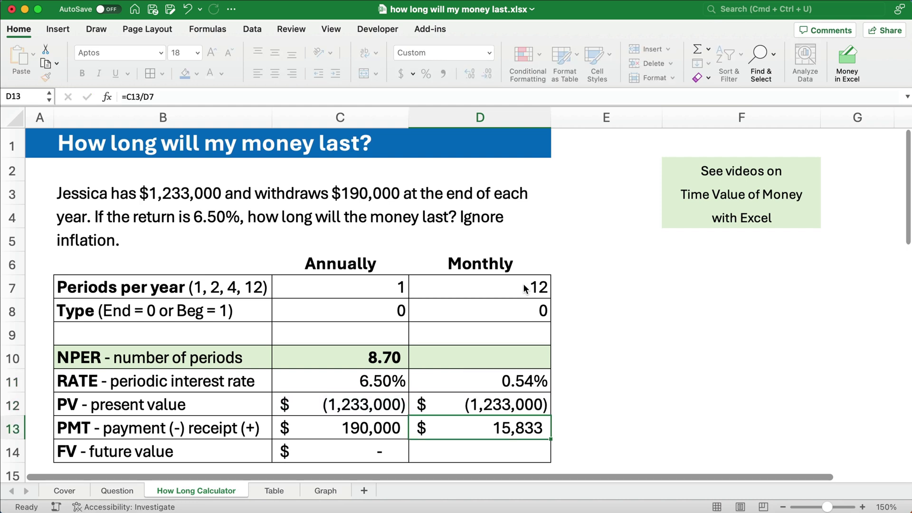
key("Down")
scroll(523, 288, "down", 1)
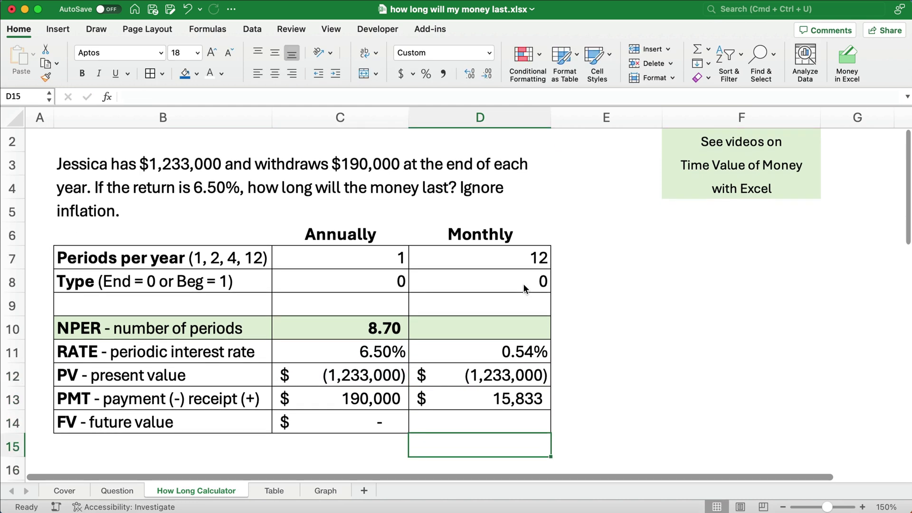
type("=")
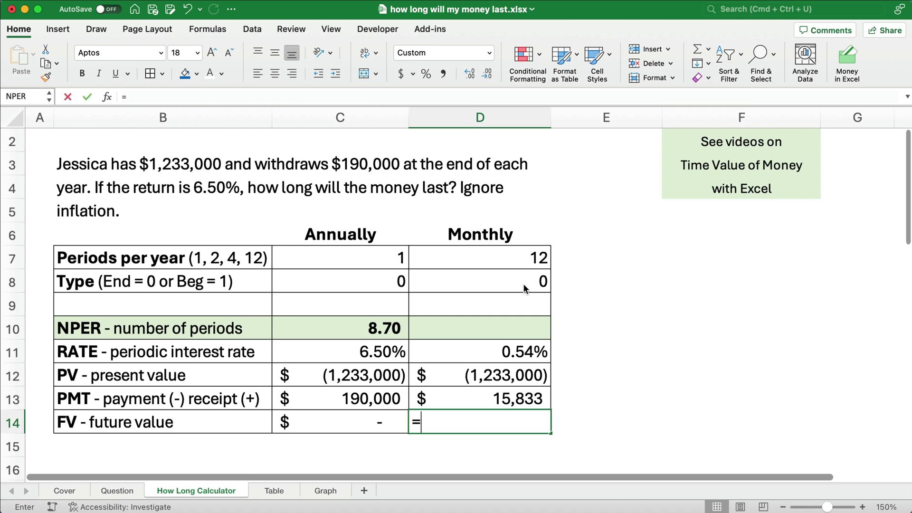
key("Left")
key("Return")
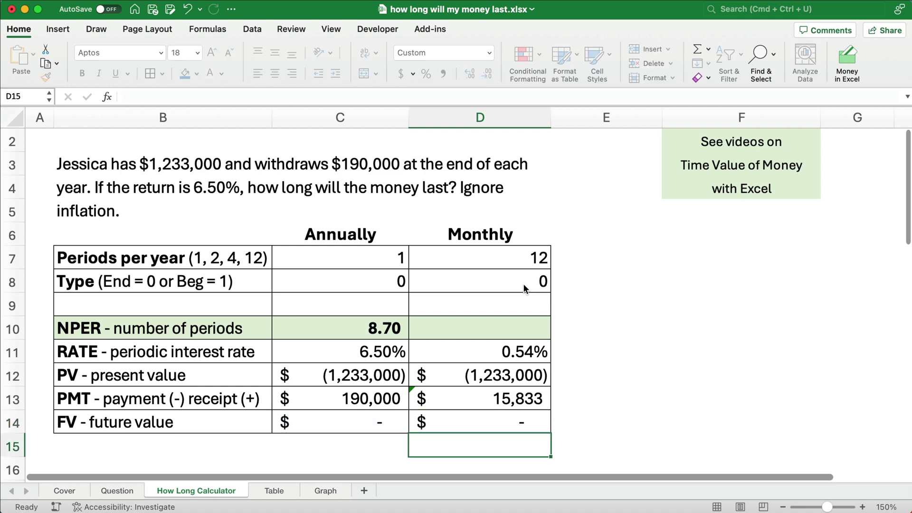
key("Up")
scroll(523, 283, "up", 1)
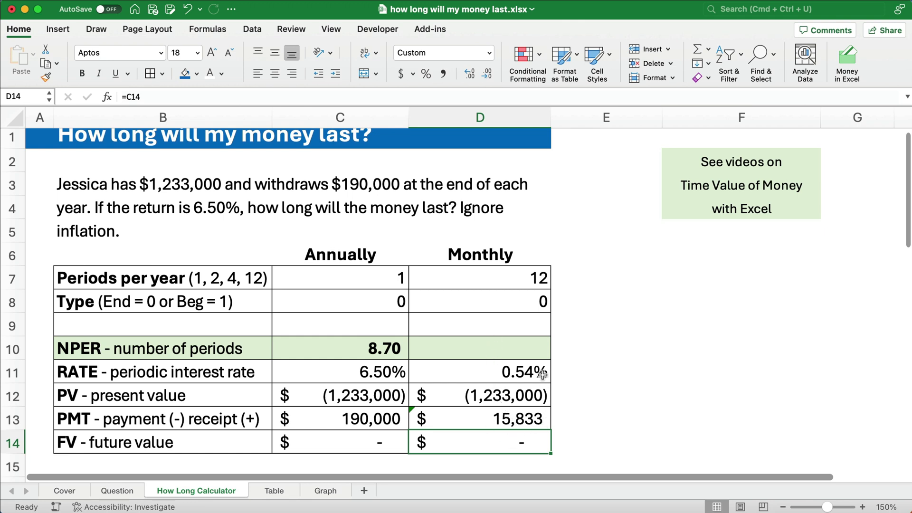
Insert the NPER function in cell D10 for the monthly number of periods, using the Formula Builder.
left_click(501, 345)
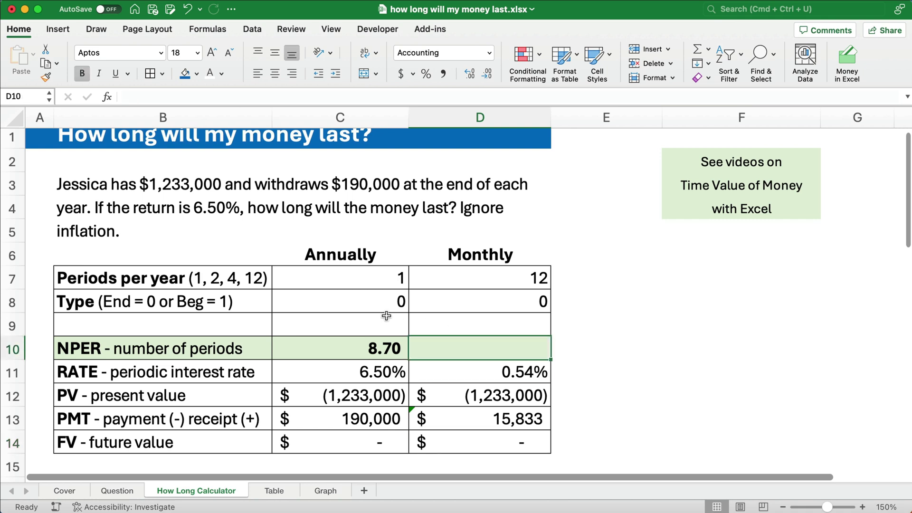
scroll(400, 316, "up", 1)
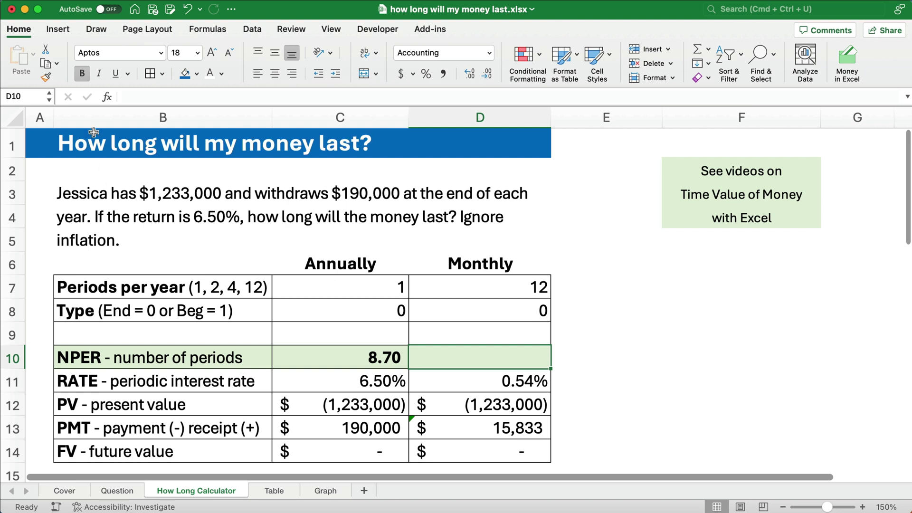
left_click(108, 98)
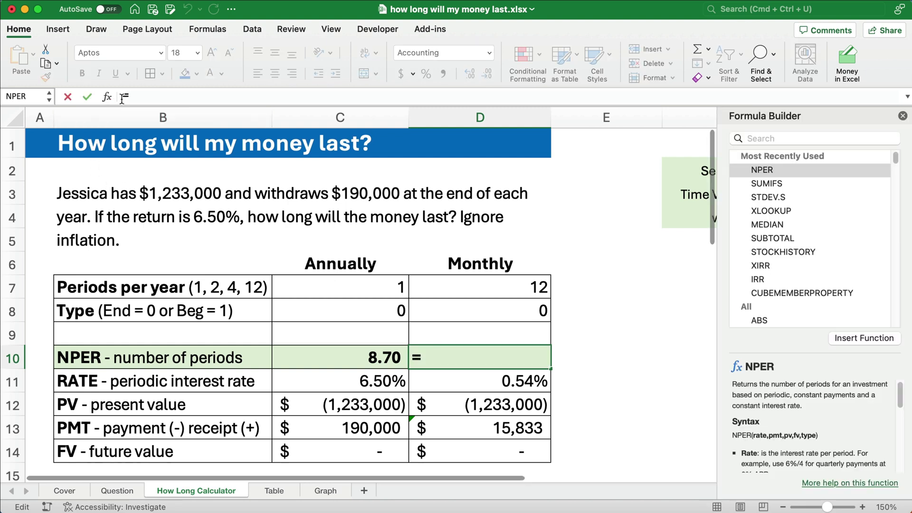
double_click(762, 170)
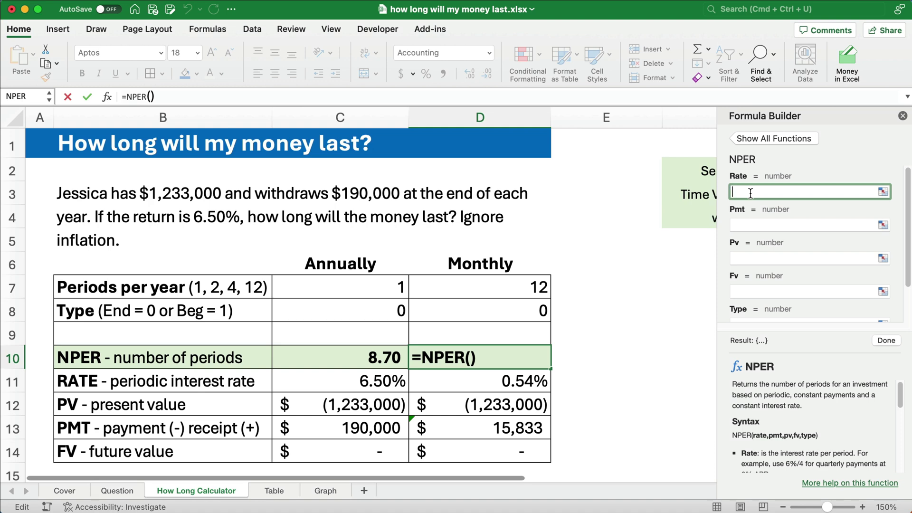
Set the monthly NPER function's Rate argument to D11 and its Pmt argument to D13.
left_click(506, 382)
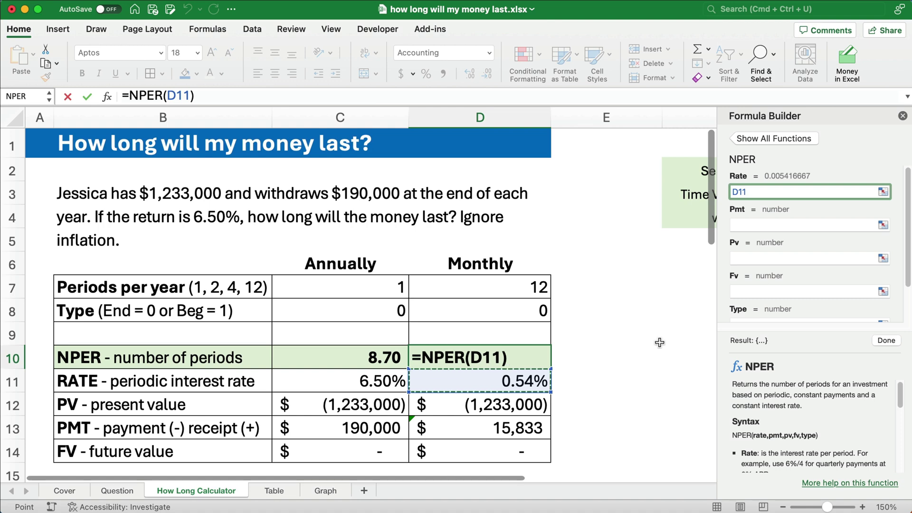
left_click(747, 226)
left_click(522, 431)
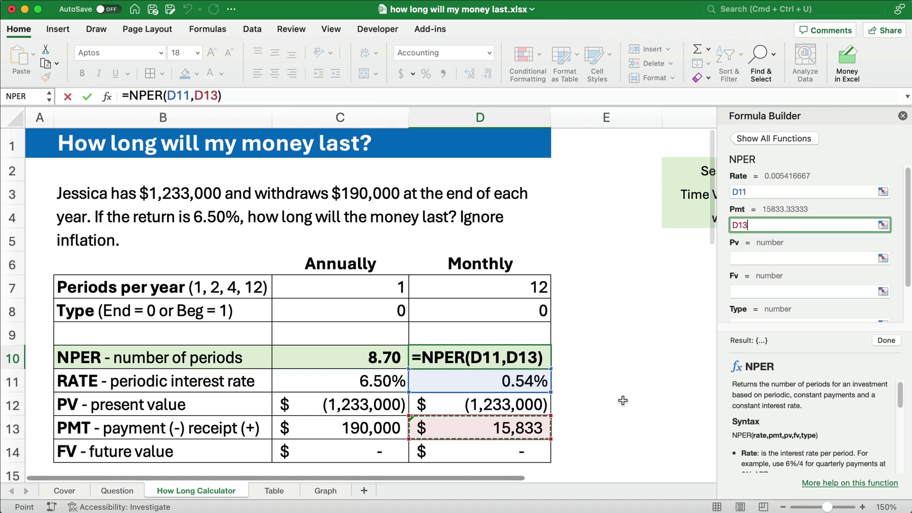
Complete the monthly NPER function with Pv D12, Fv D14 and Type D8, and close the Formula Builder.
left_click(746, 258)
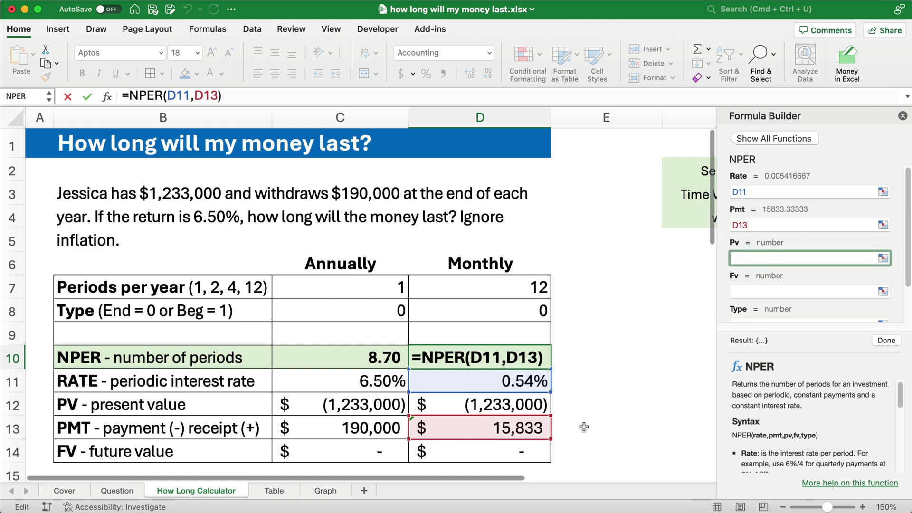
left_click(536, 403)
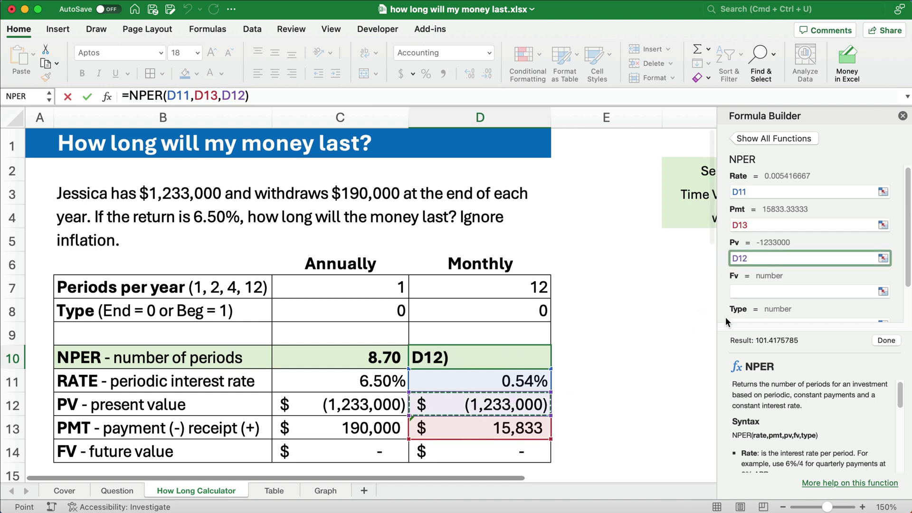
left_click(745, 292)
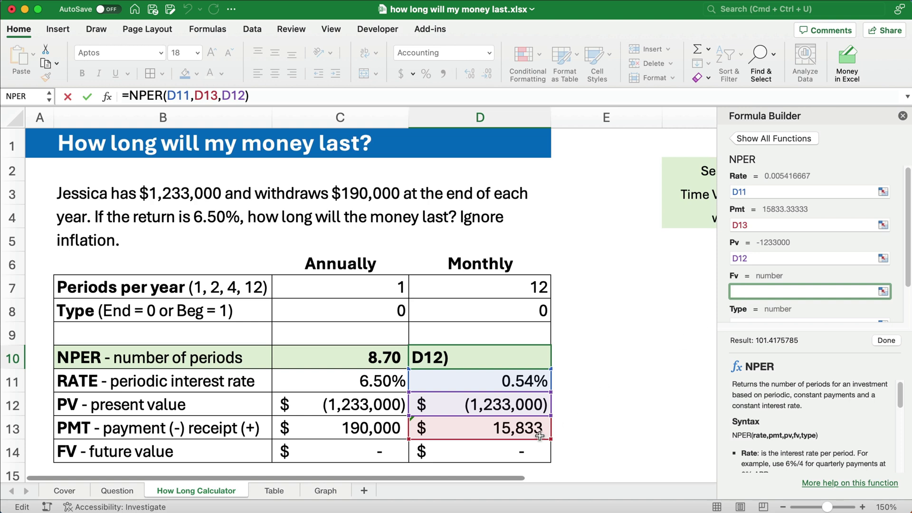
left_click(531, 450)
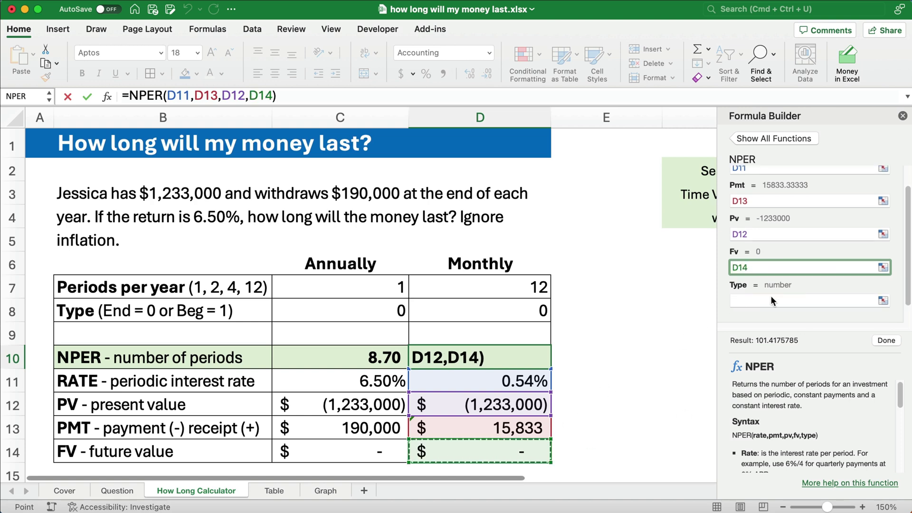
left_click(769, 321)
left_click(530, 316)
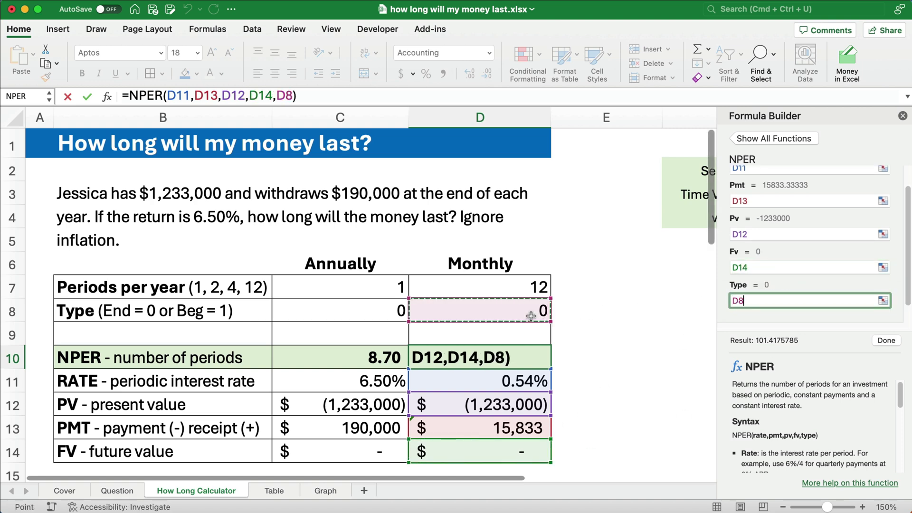
left_click(881, 340)
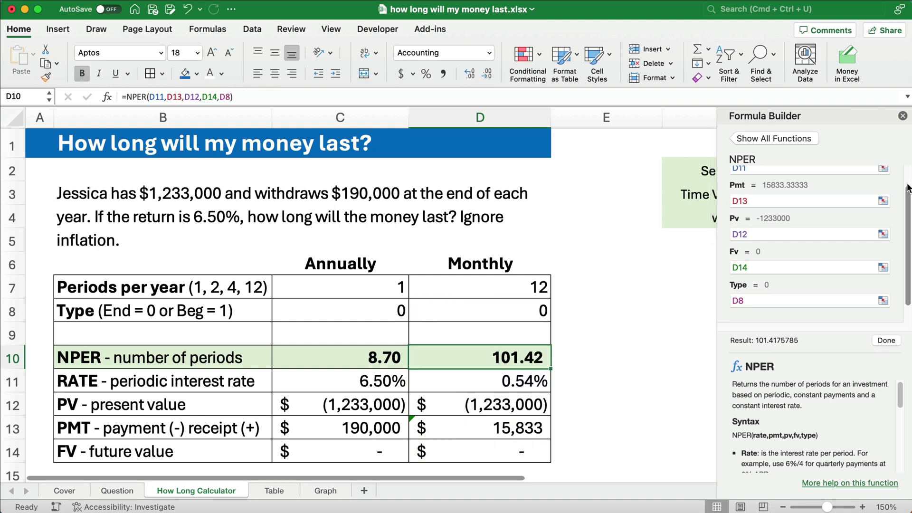
left_click(902, 116)
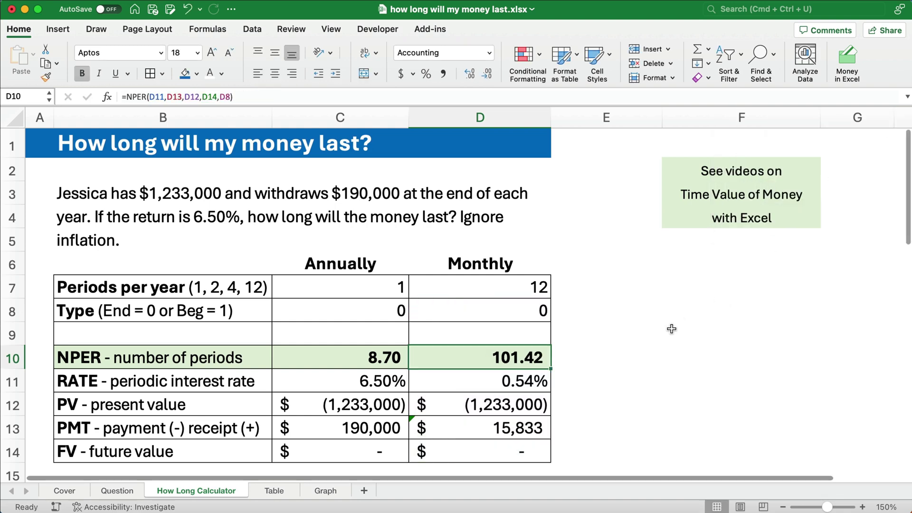
Convert the monthly number of periods to years in cell E10 with the formula =D10/12.
left_click(594, 359)
type("=")
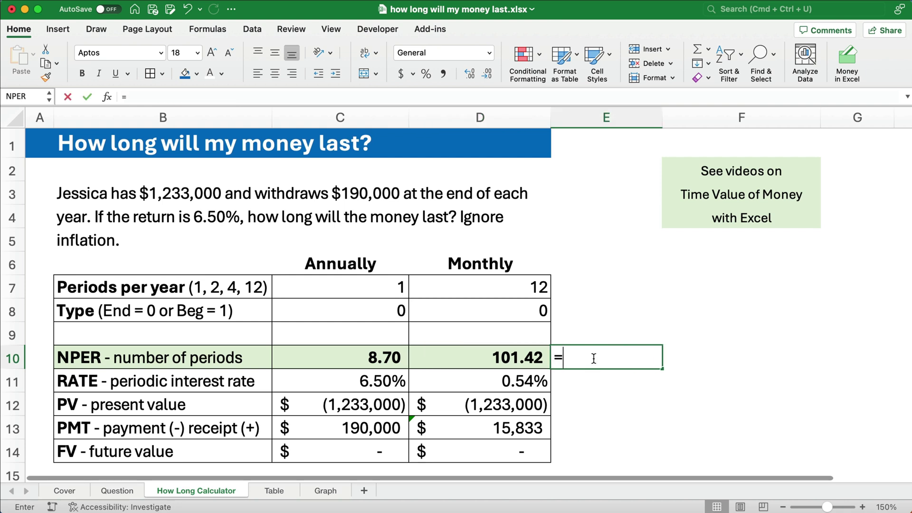
key("Left")
type("/12")
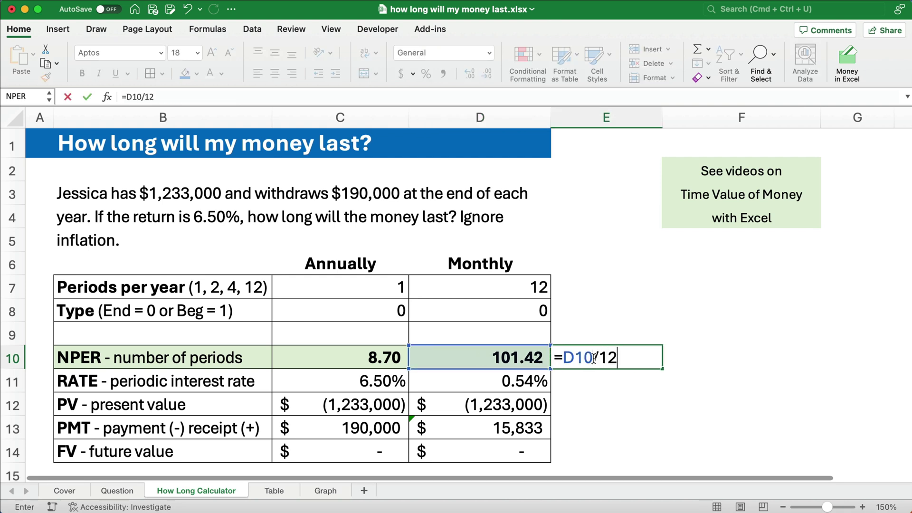
key("Return")
left_click(594, 358)
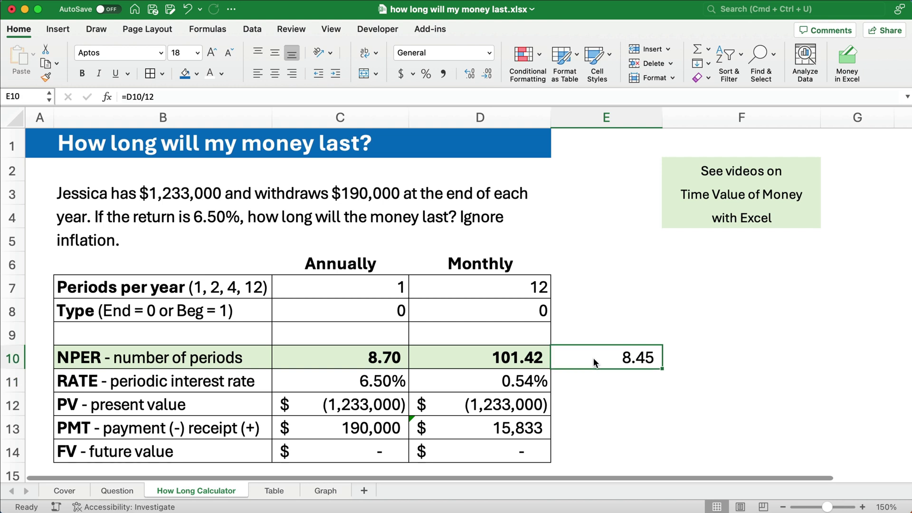